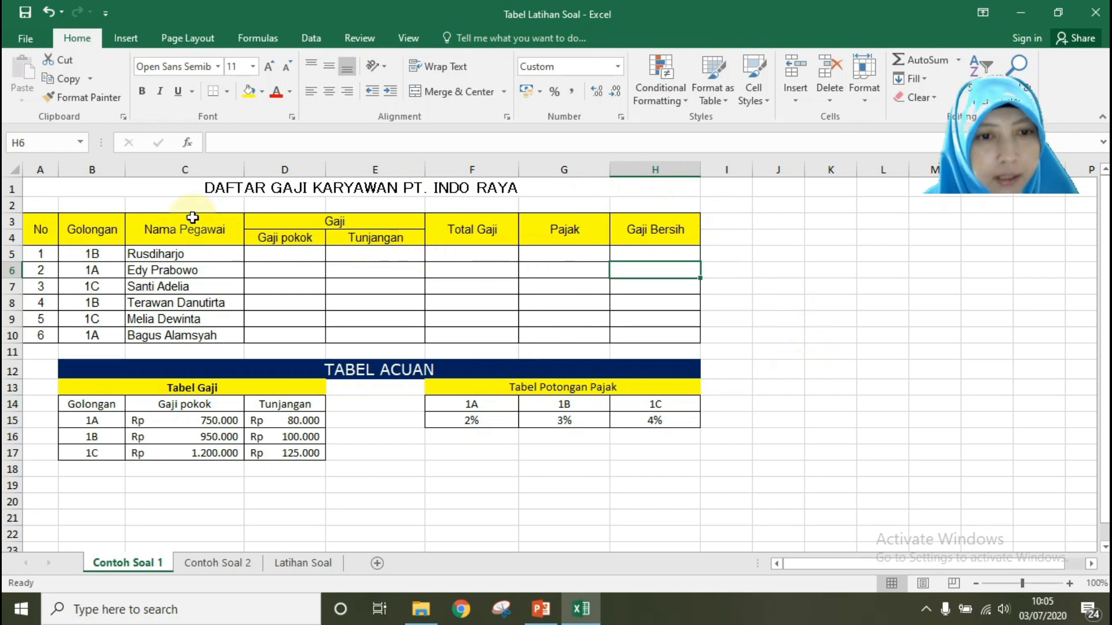
Examine the employee salary table in A3:H10 and the TABEL ACUAN reference tables in B12:H17
left_click_drag(41, 227, 653, 336)
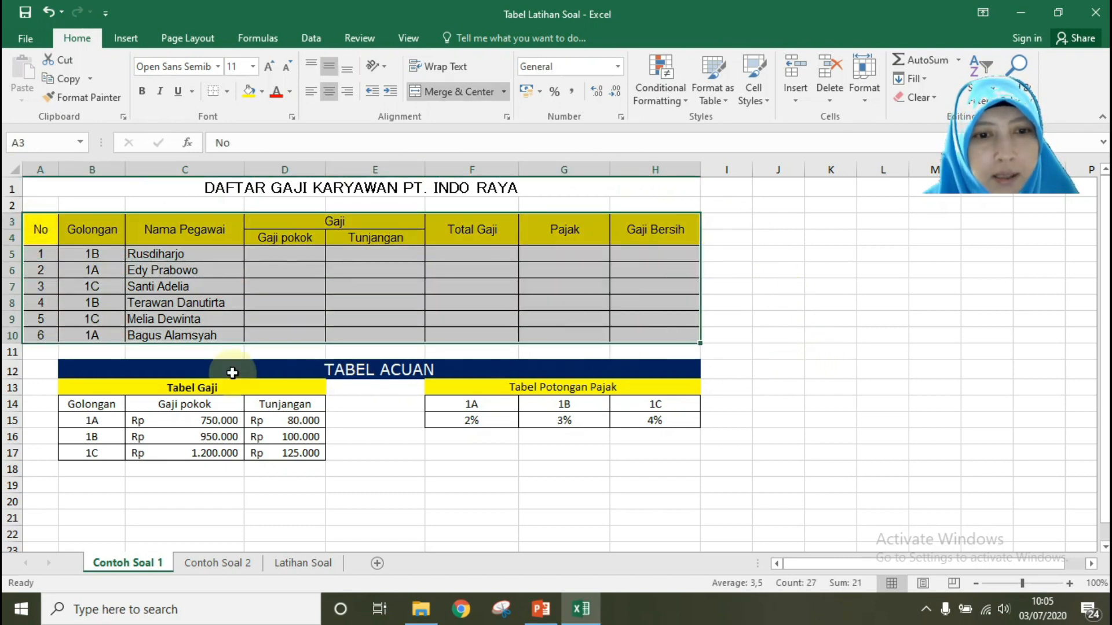
left_click_drag(232, 373, 578, 452)
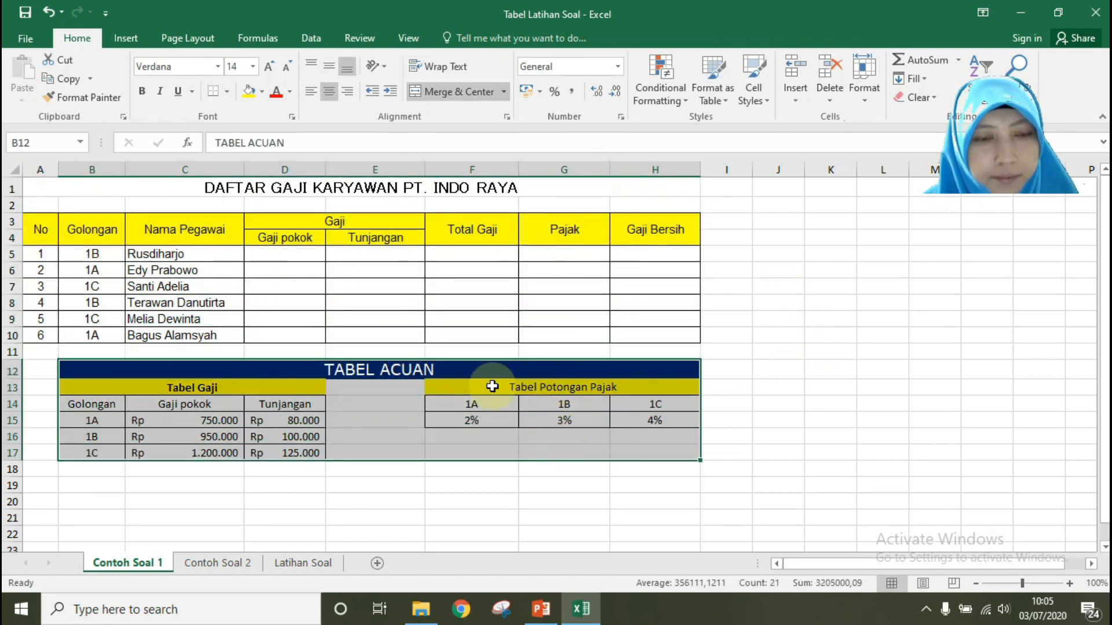
left_click(269, 259)
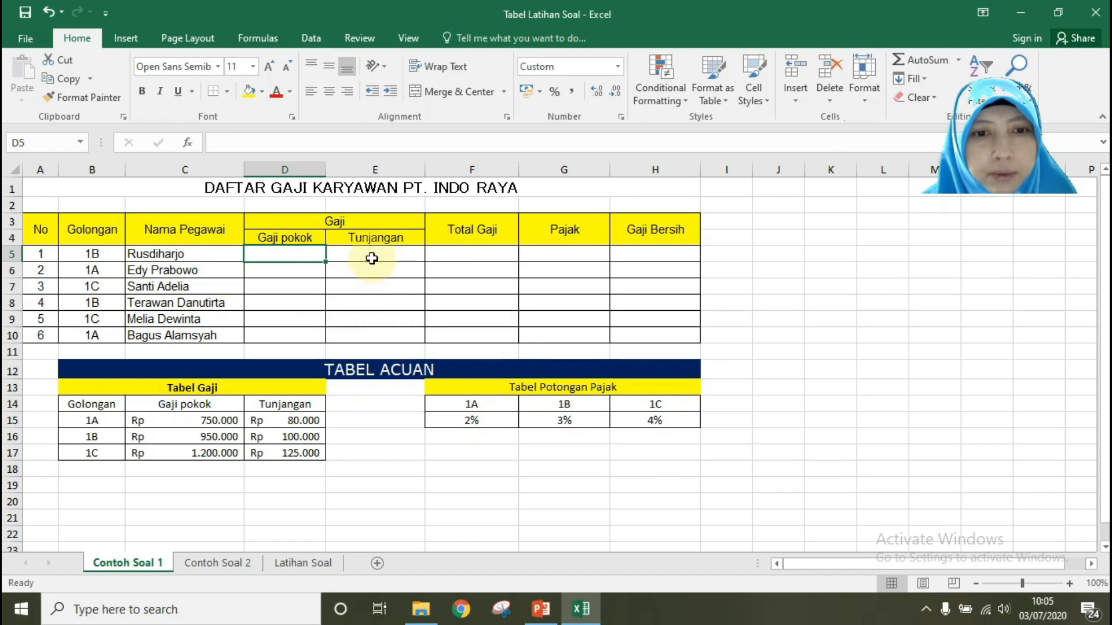
Check the number formats of the salary cells D5:F10, the Pajak cells G5:G10 and the Gaji Bersih cells H5:H10
left_click_drag(290, 255, 476, 333)
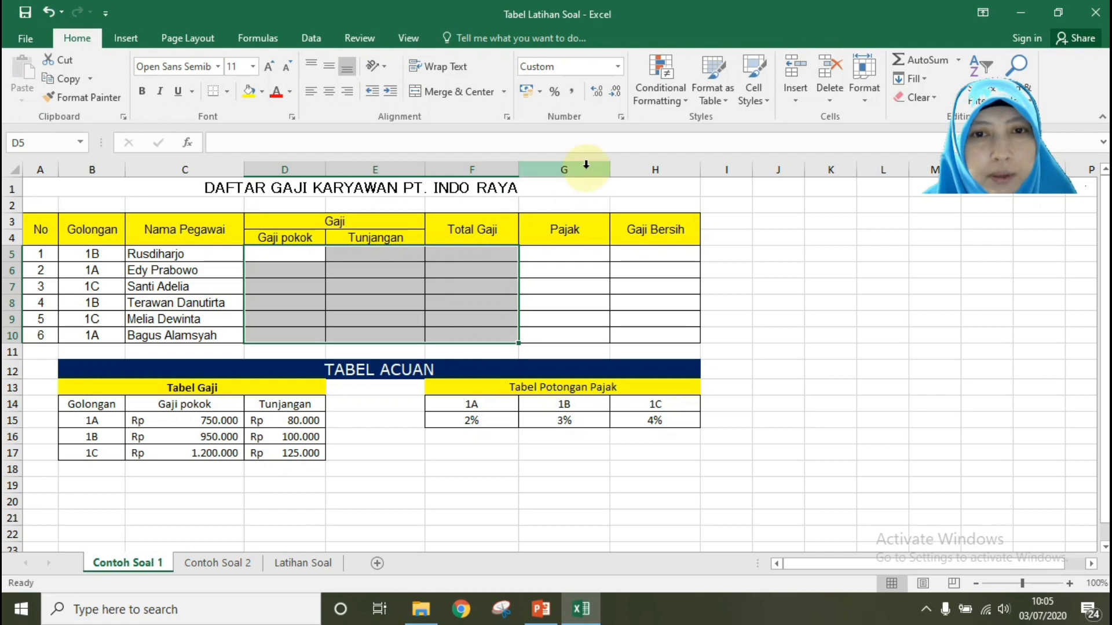
left_click(618, 68)
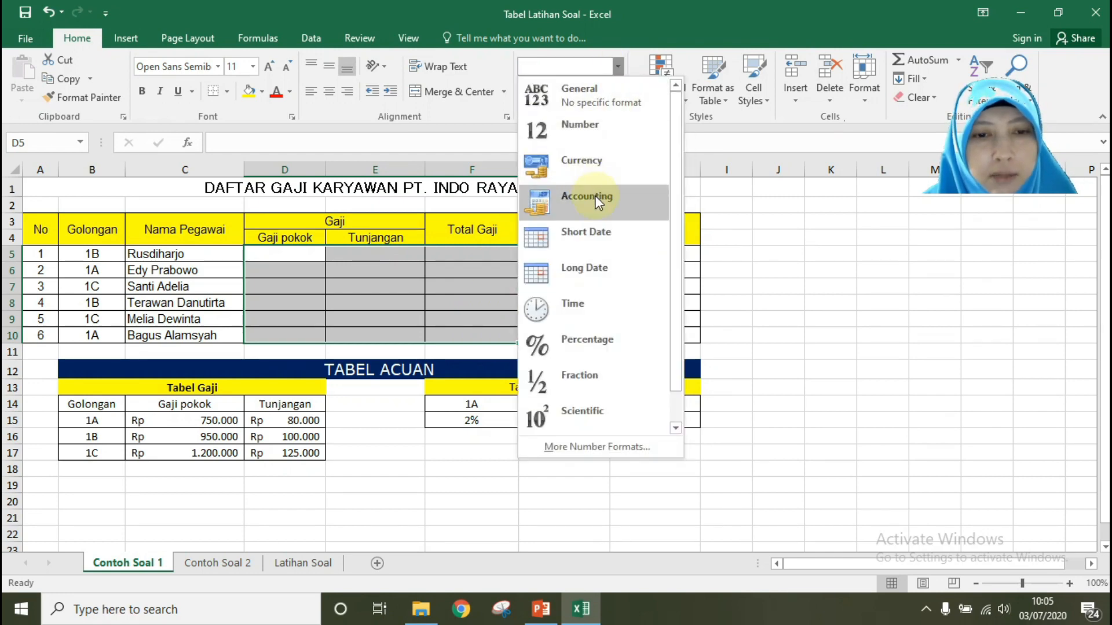
left_click(573, 67)
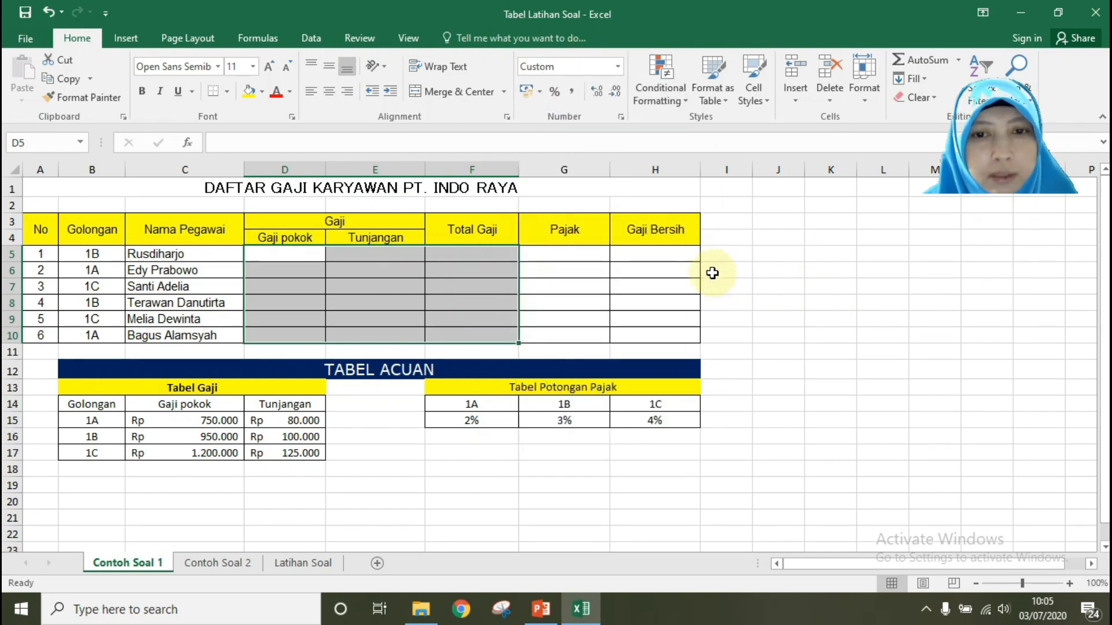
left_click_drag(573, 252, 578, 336)
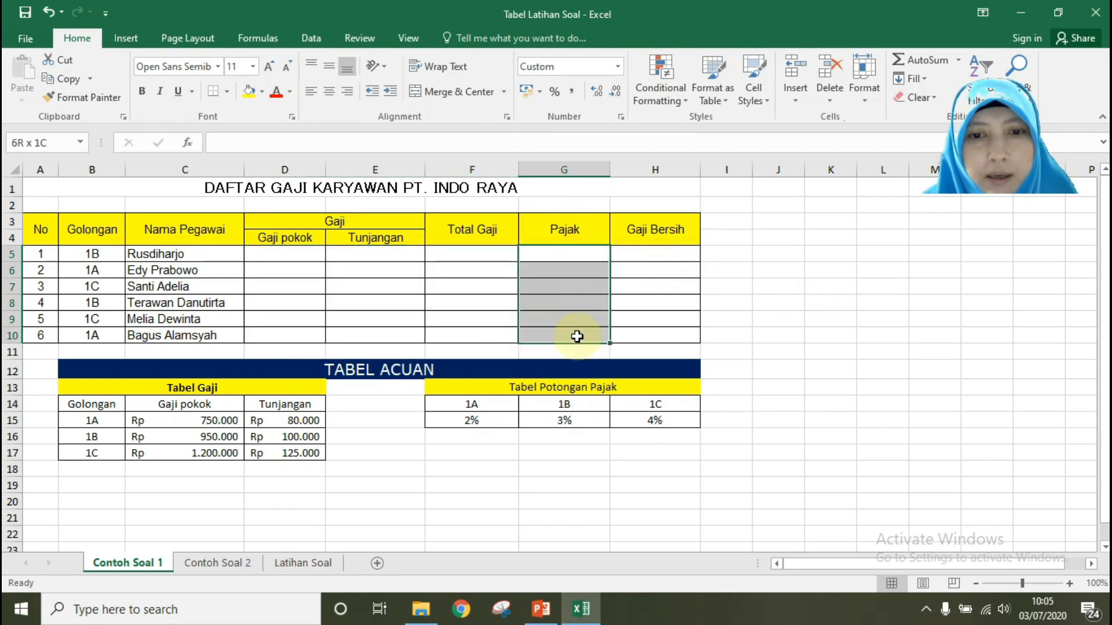
left_click(620, 70)
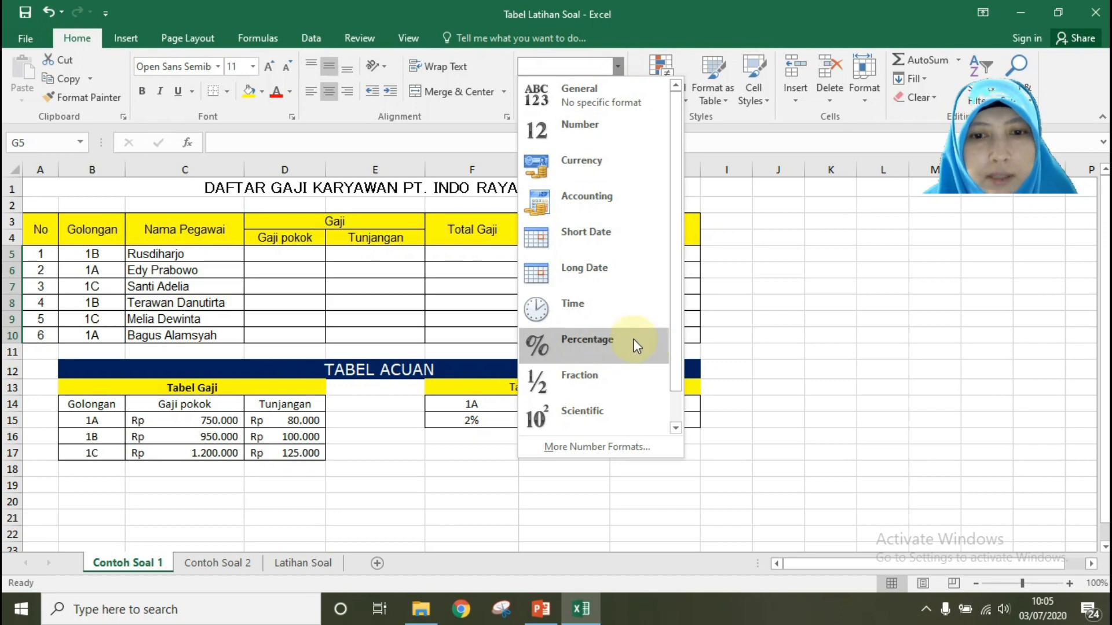
left_click(784, 333)
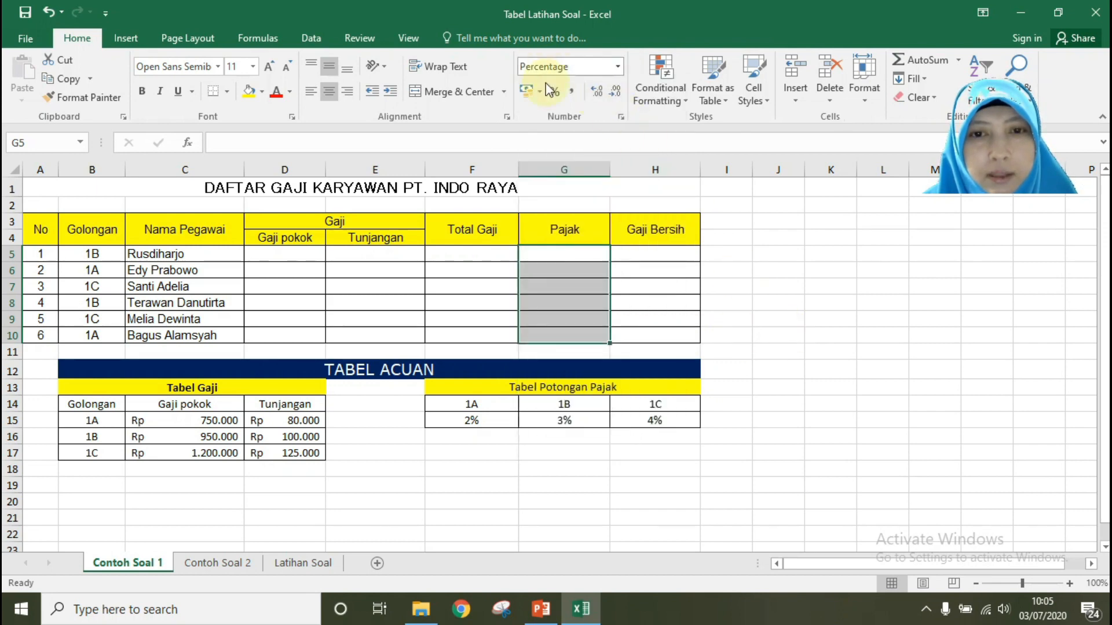
left_click_drag(666, 255, 673, 332)
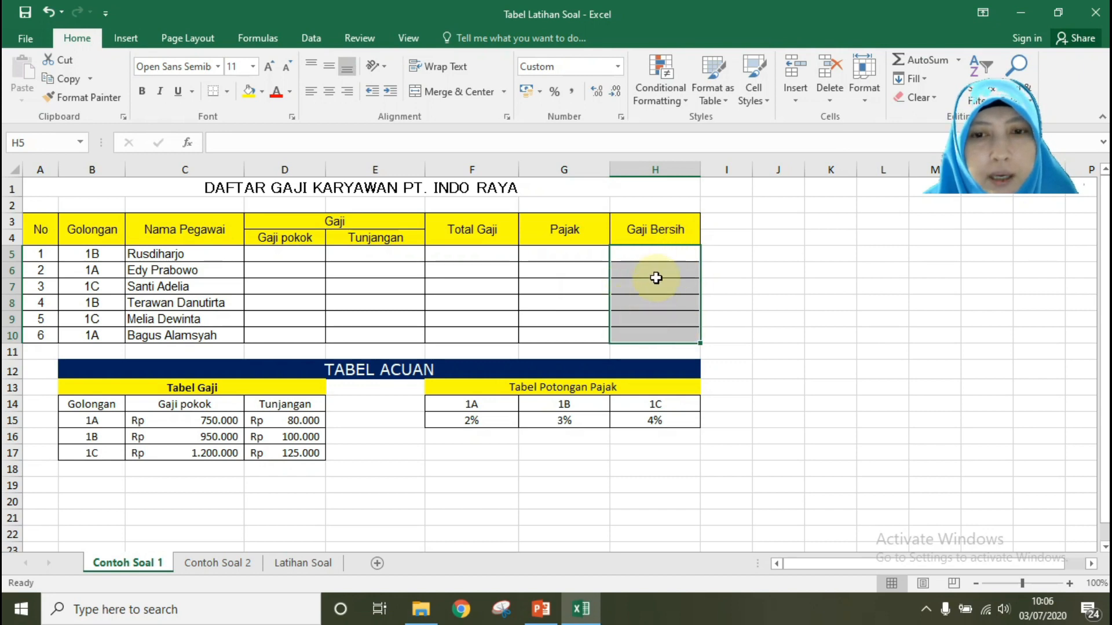
left_click(618, 68)
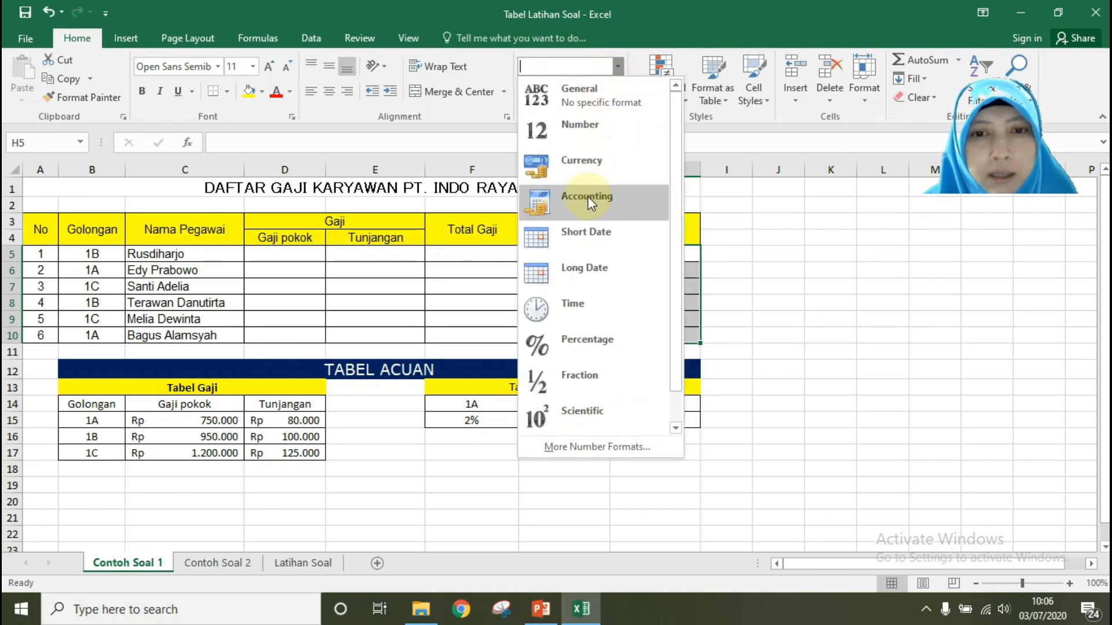
left_click(786, 342)
Compare the employees' Golongan codes in B5:B10 with the codes in Tabel Gaji B15:B17 and Tabel Potongan Pajak F14:H14
left_click(315, 253)
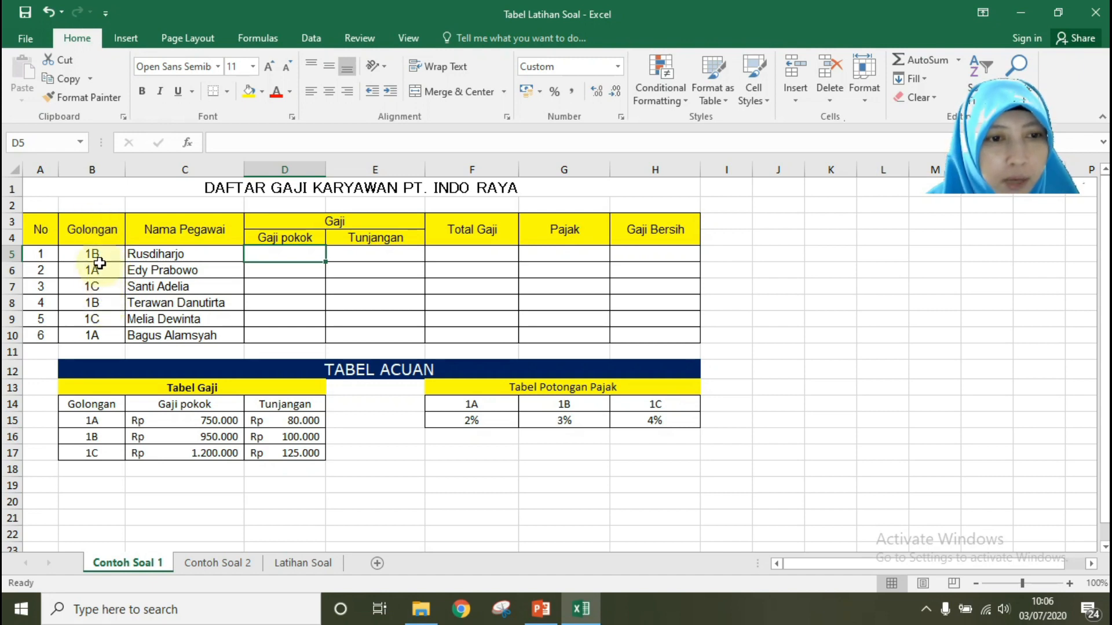
left_click_drag(107, 255, 103, 334)
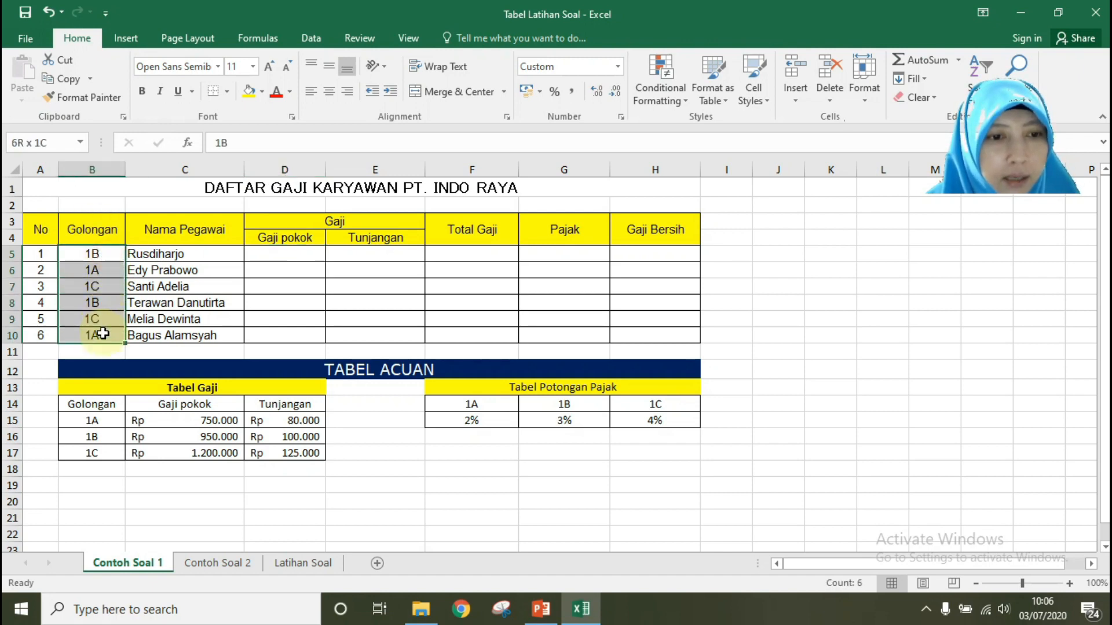
key("ctrl+v")
left_click_drag(91, 420, 100, 454)
left_click_drag(466, 404, 647, 405)
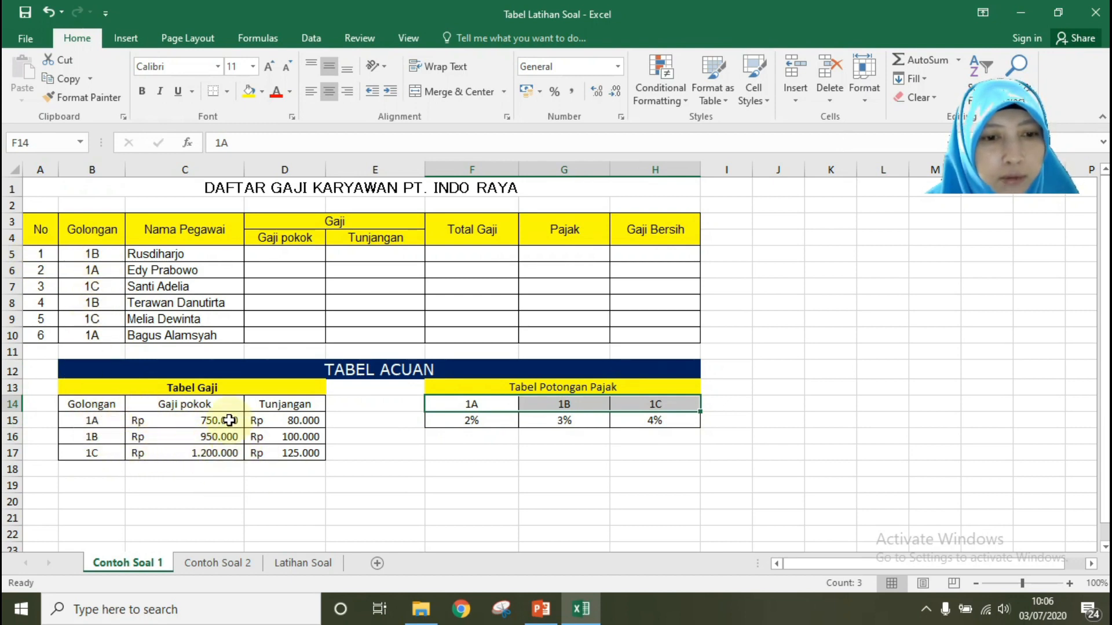
Examine the column layout of Tabel Gaji in B14:D17 as the source for the Gaji pokok and Tunjangan columns
left_click(285, 256)
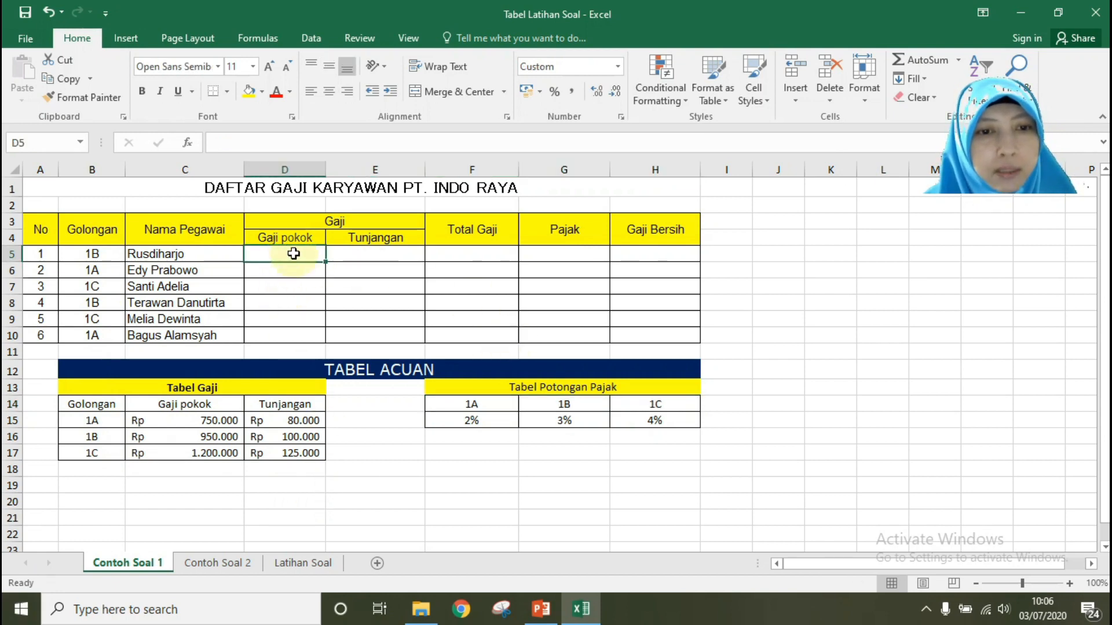
left_click_drag(104, 406, 296, 453)
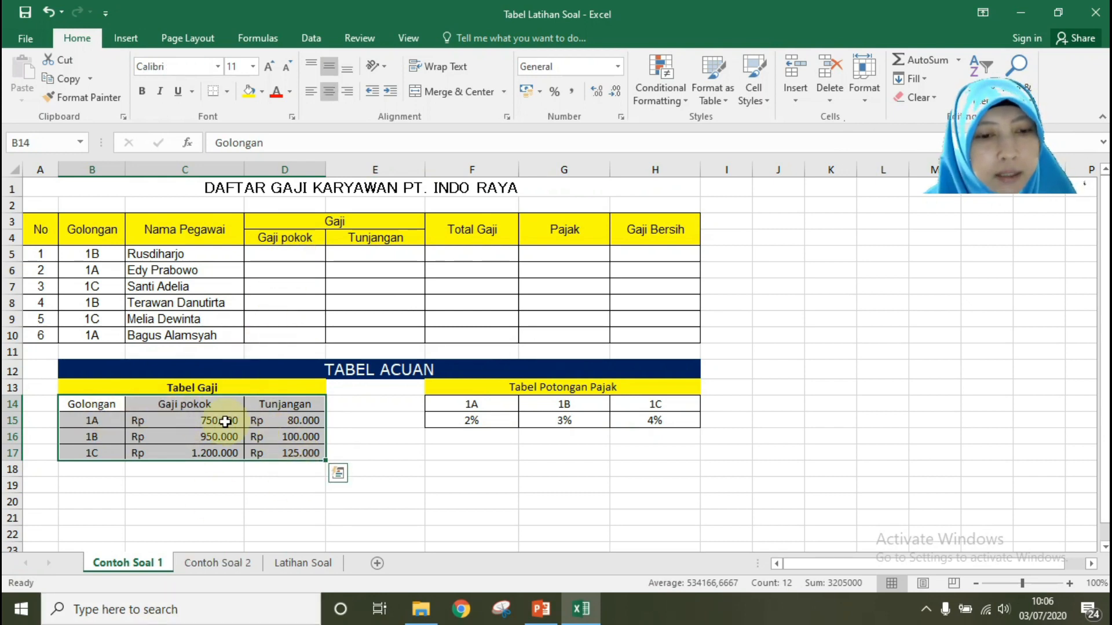
left_click_drag(100, 408, 72, 454)
left_click_drag(187, 406, 181, 452)
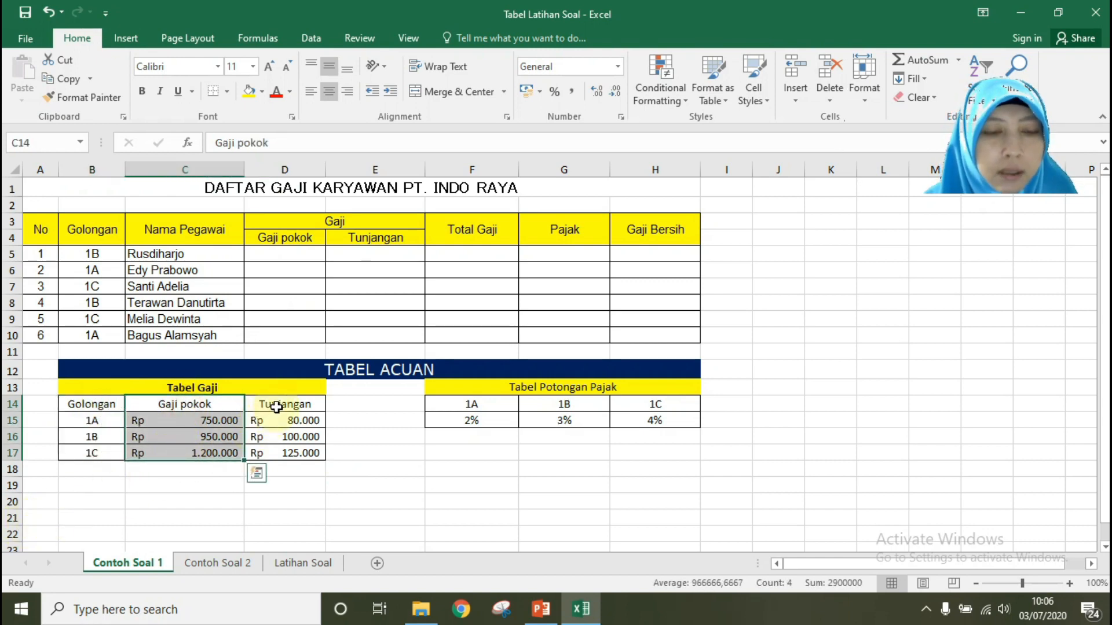
left_click_drag(279, 404, 293, 454)
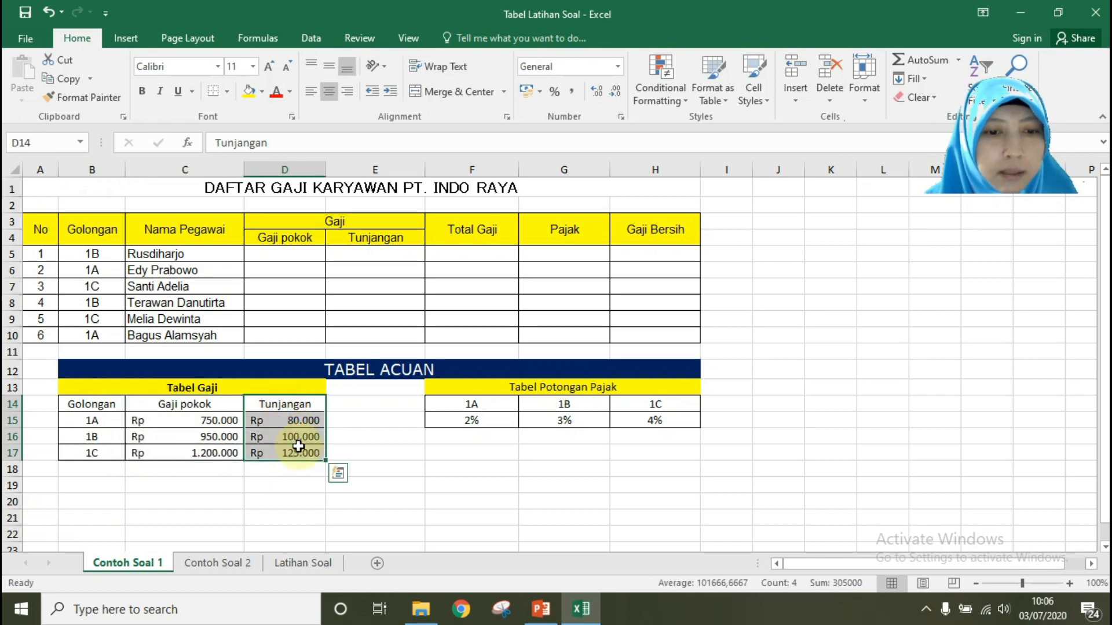
left_click_drag(182, 402, 191, 454)
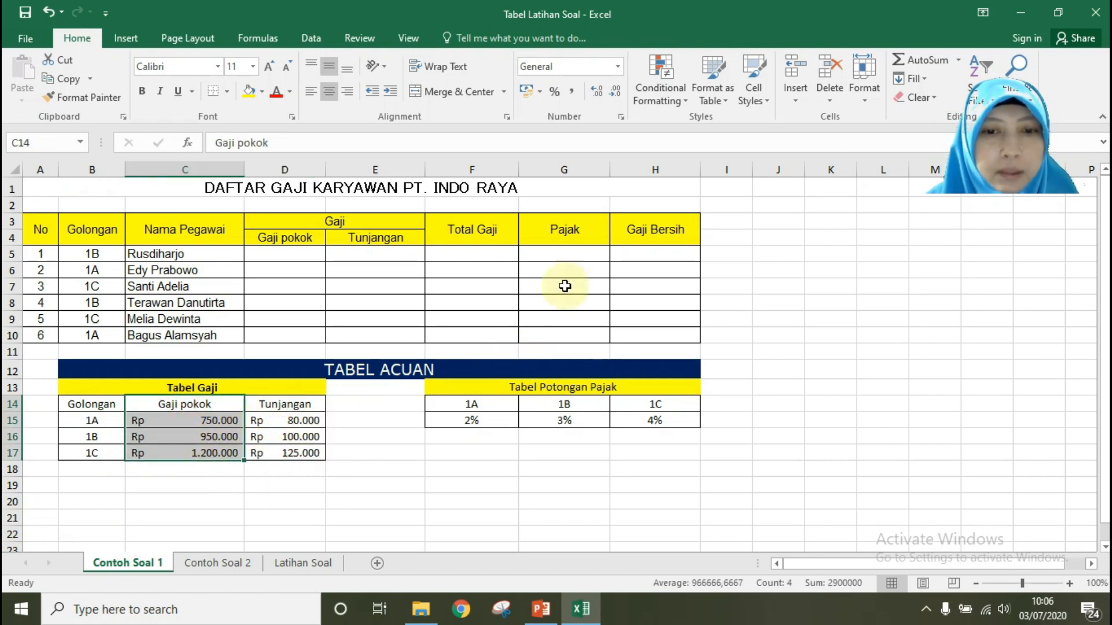
Examine the row layout of Tabel Potongan Pajak in F14:H15 for the Pajak column, and compare it with the columns of Tabel Gaji
left_click(552, 253)
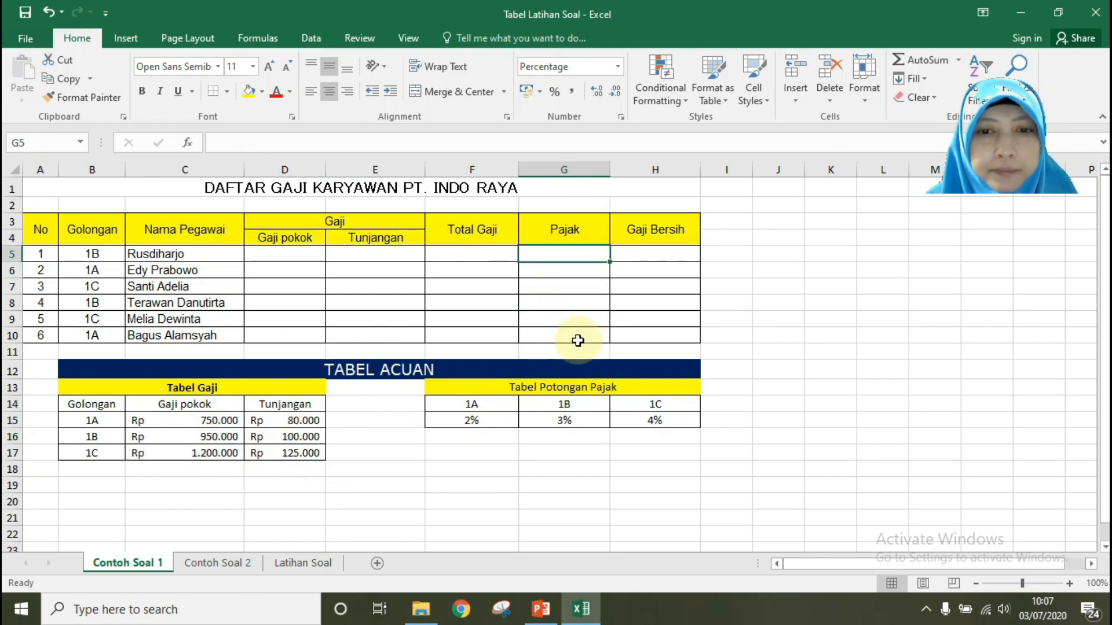
left_click_drag(470, 406, 640, 408)
left_click_drag(461, 422, 640, 422)
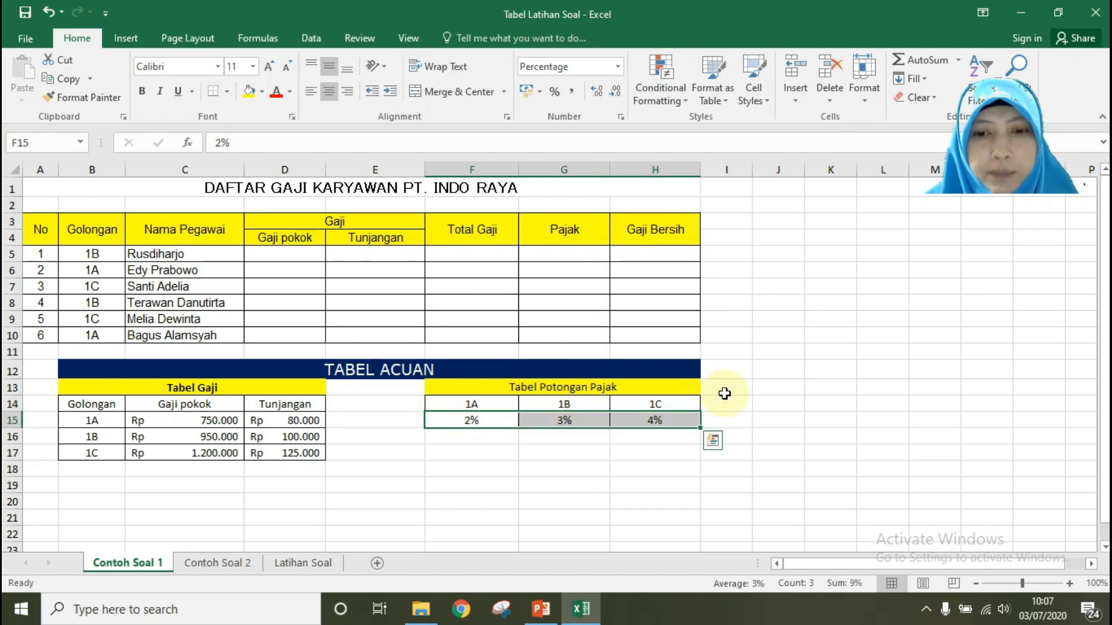
left_click_drag(478, 404, 667, 419)
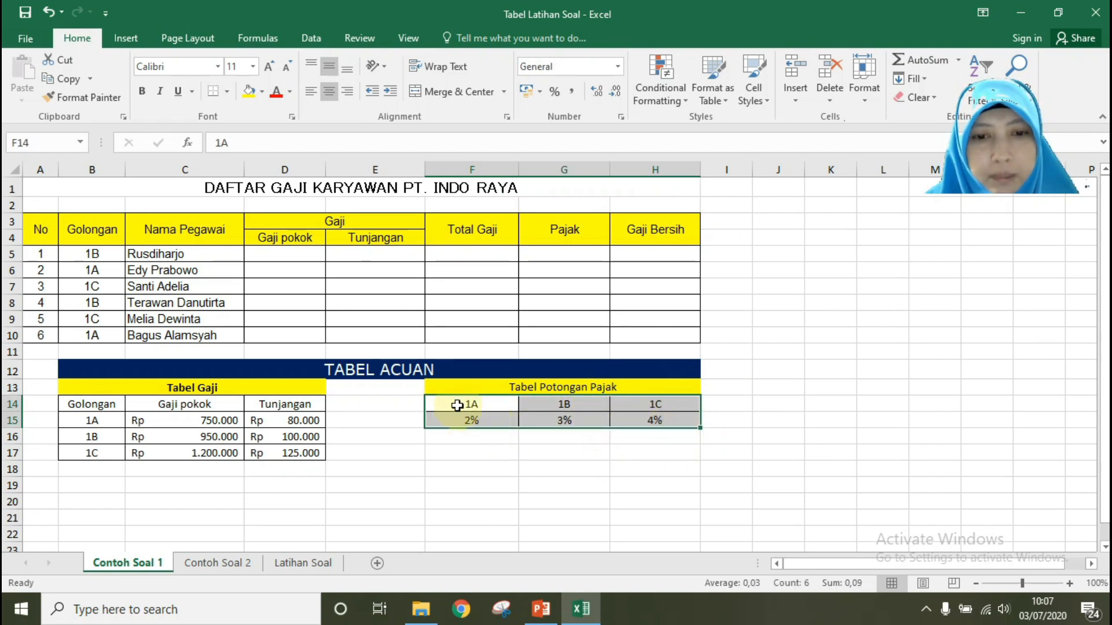
left_click_drag(467, 404, 660, 405)
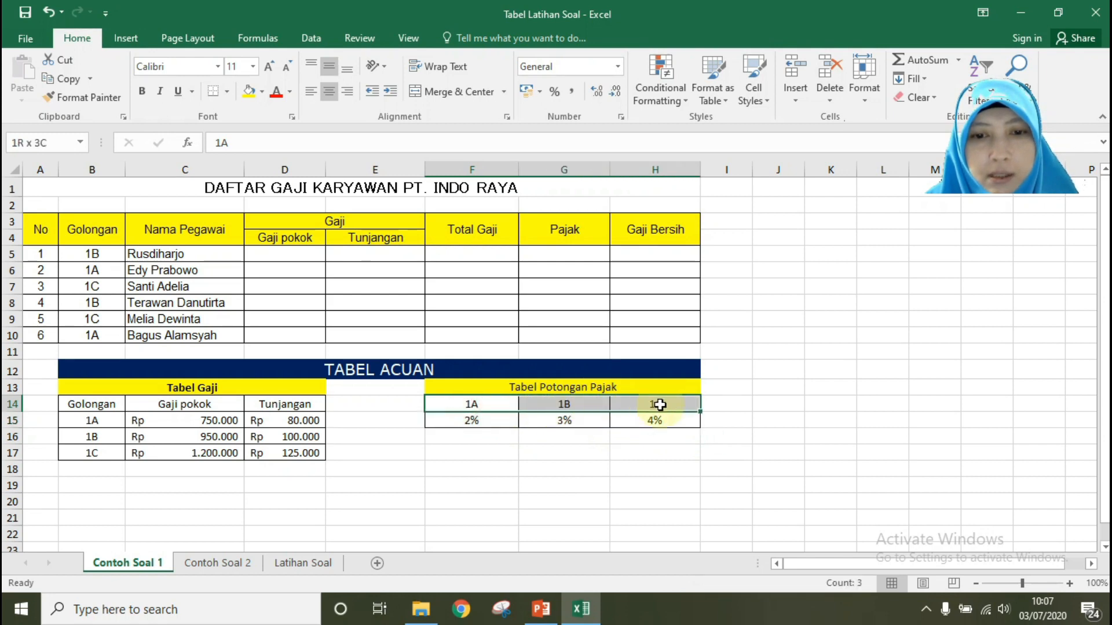
left_click_drag(486, 421, 666, 422)
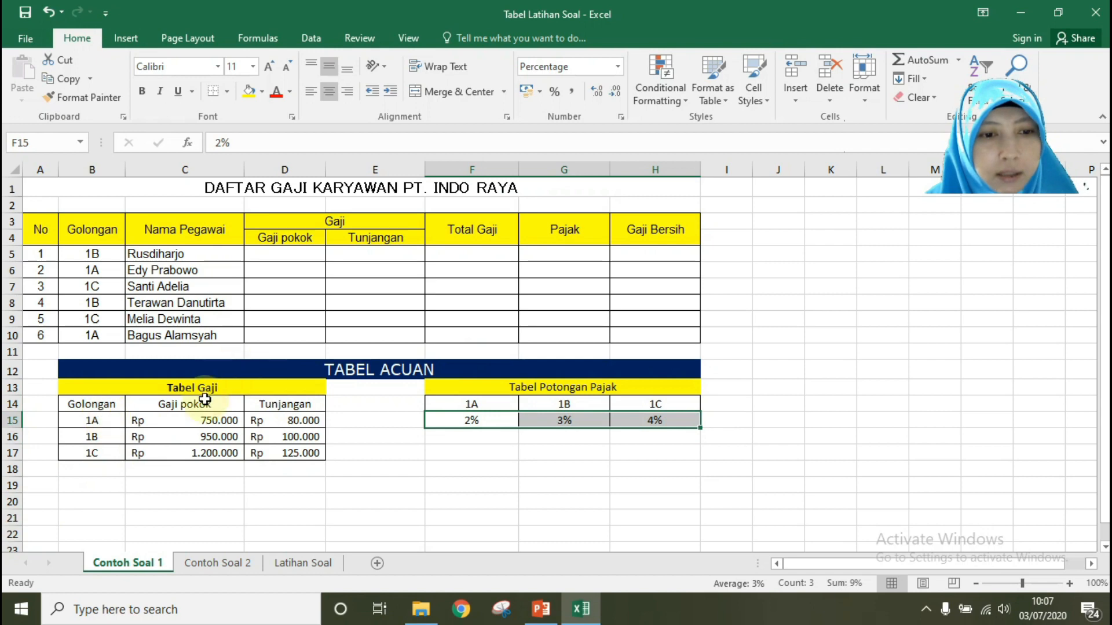
left_click_drag(107, 407, 100, 452)
left_click(161, 407)
left_click_drag(161, 407, 178, 444)
left_click_drag(273, 399, 285, 455)
Start inserting a function in the first Gaji pokok cell D5 and show the functions of the All category
left_click(287, 255)
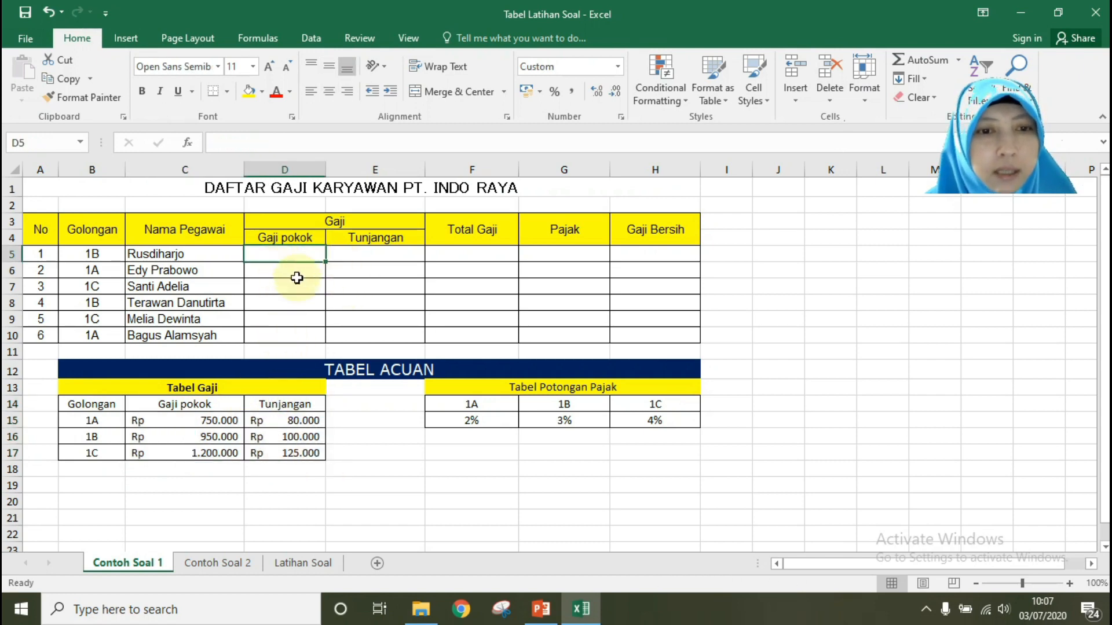
left_click(272, 37)
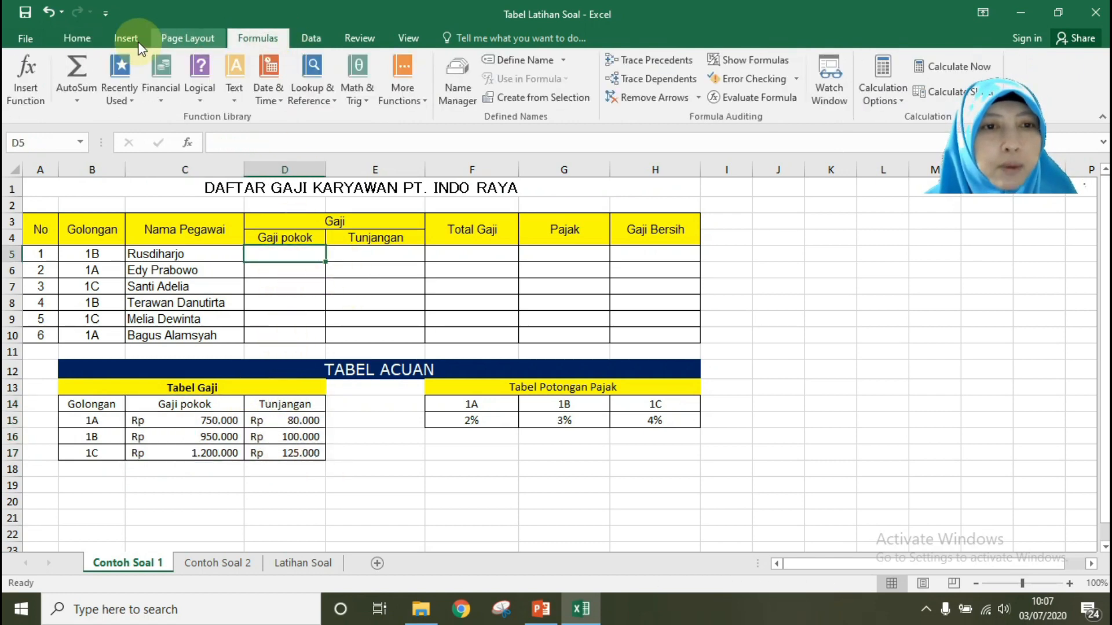
left_click(26, 72)
left_click_drag(816, 81, 670, 257)
left_click(830, 322)
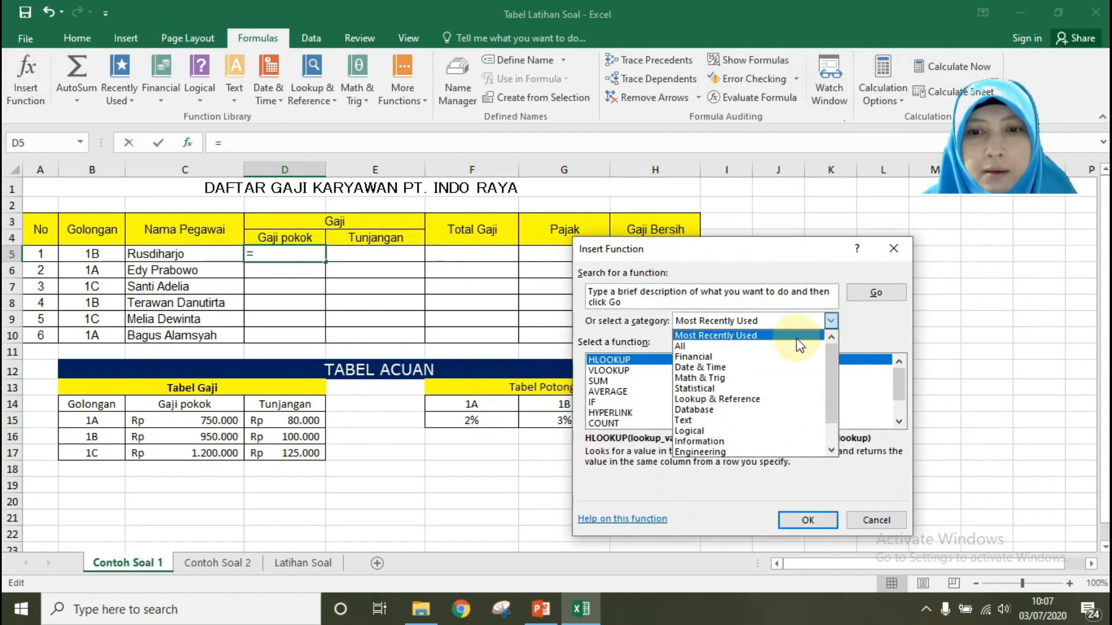
left_click(796, 345)
left_click(830, 320)
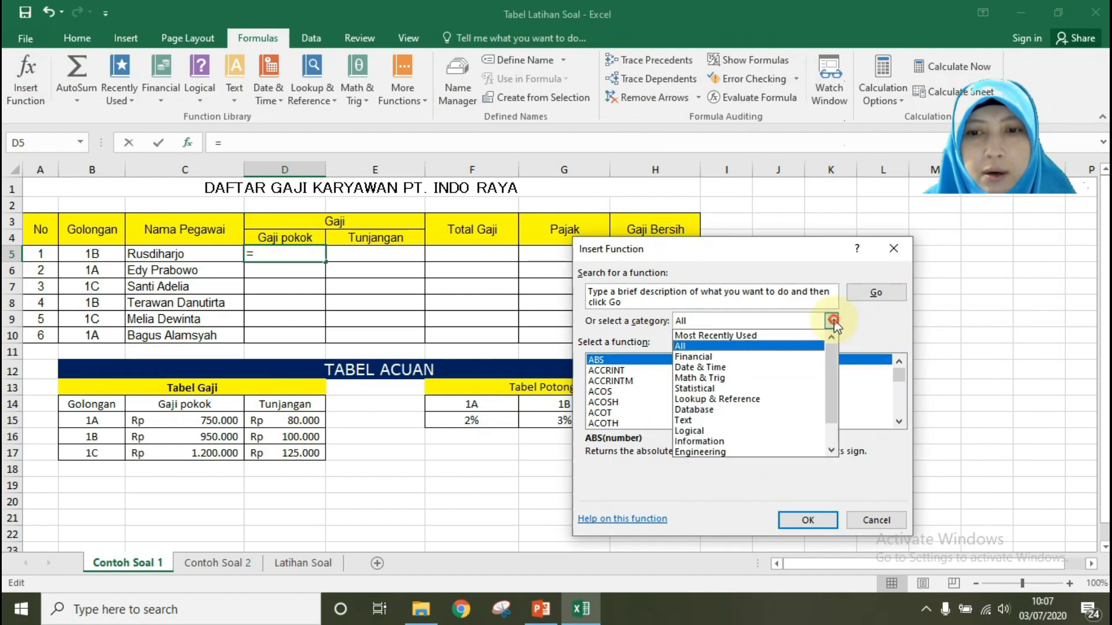
left_click(808, 349)
Find VLOOKUP in the function list and open its arguments for cell D5
left_click_drag(893, 374, 902, 401)
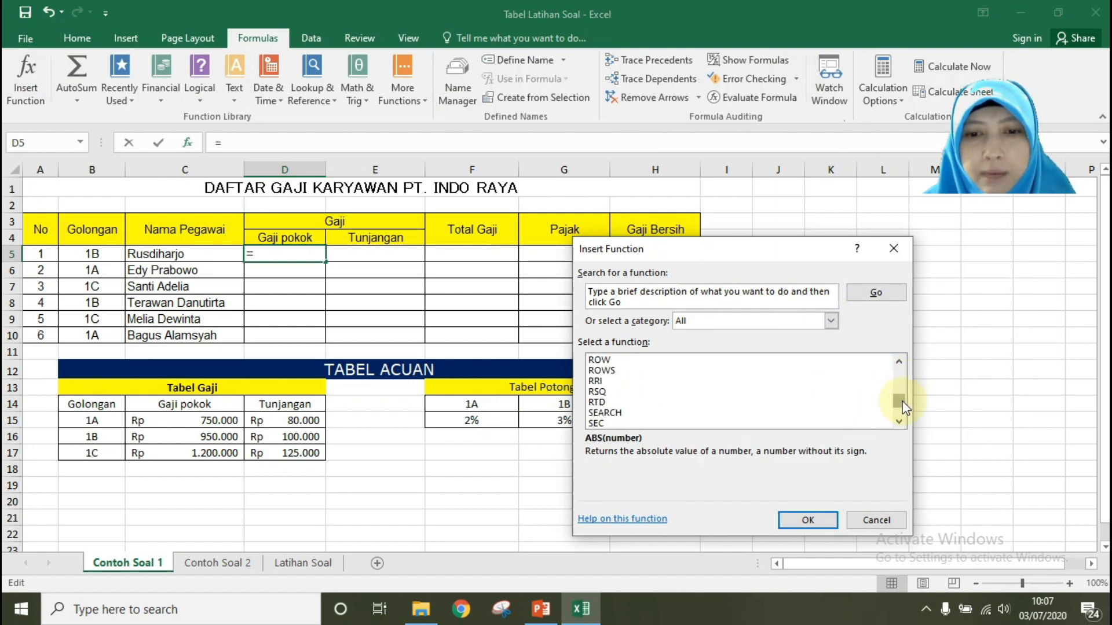
scroll(851, 397, "up", 2)
scroll(850, 398, "down", 12)
scroll(849, 399, "down", 15)
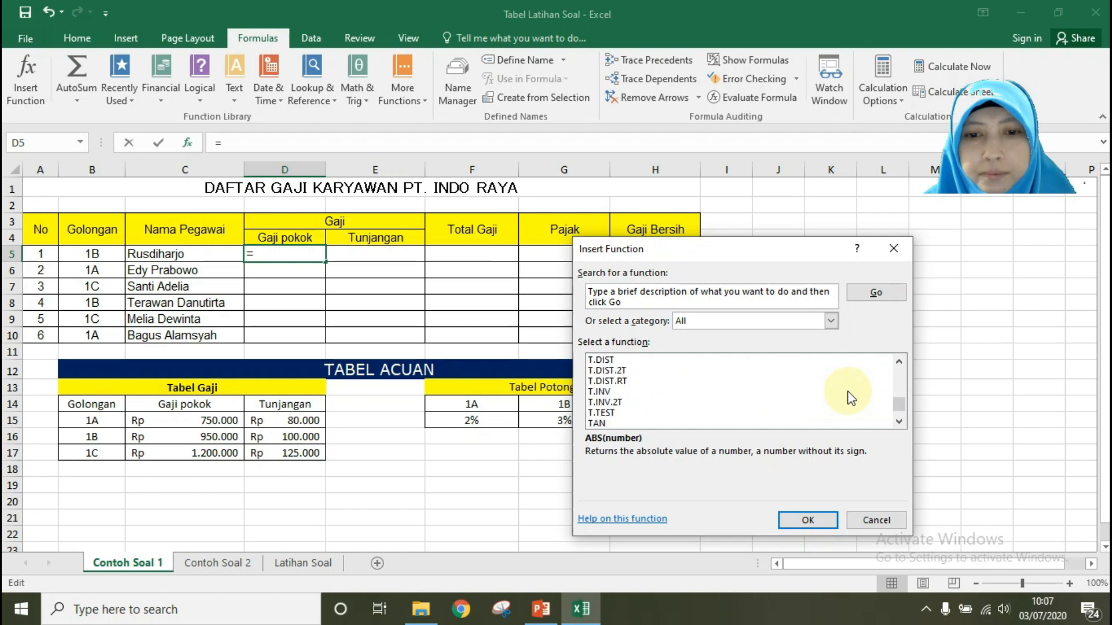
scroll(746, 398, "down", 1)
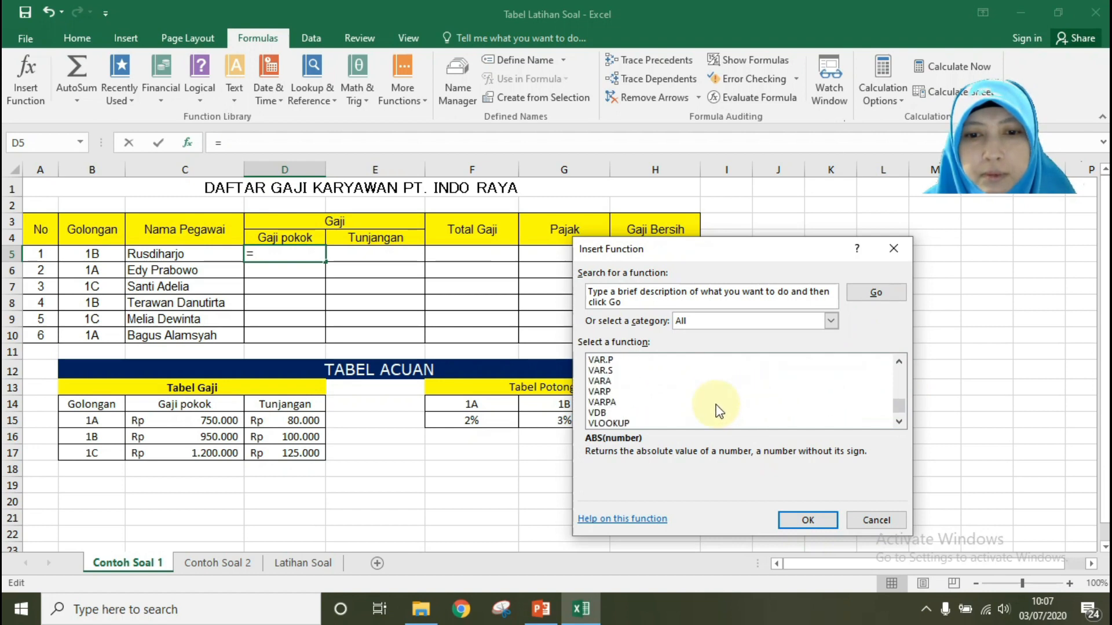
left_click(752, 420)
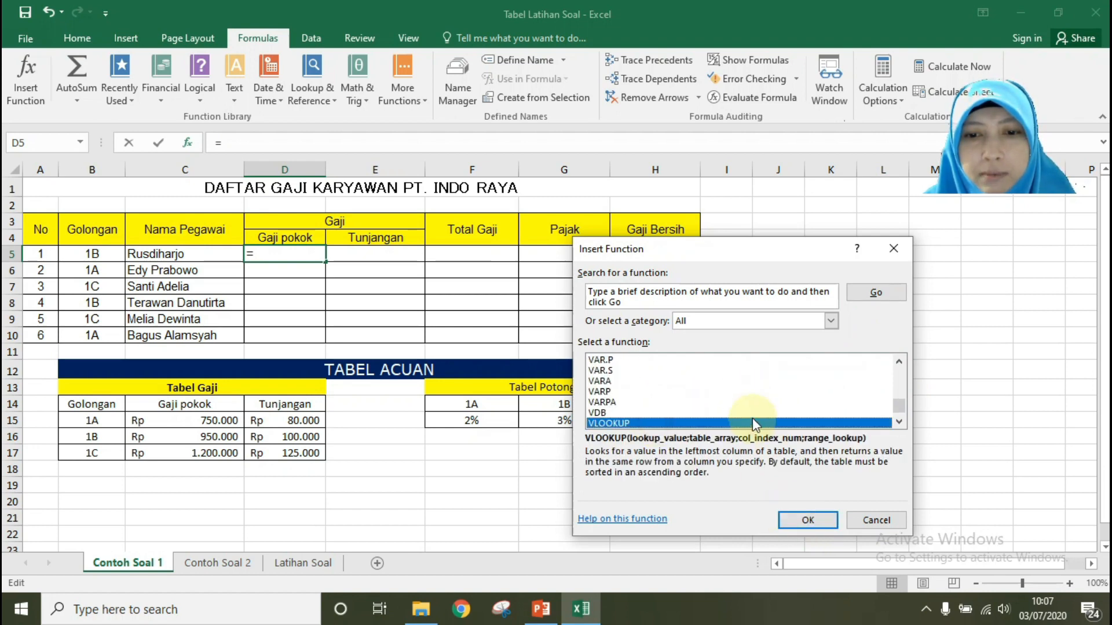
left_click(808, 520)
In the VLOOKUP arguments for D5, set the lookup value to B5 and the table array to B14:D17
left_click_drag(674, 266, 663, 224)
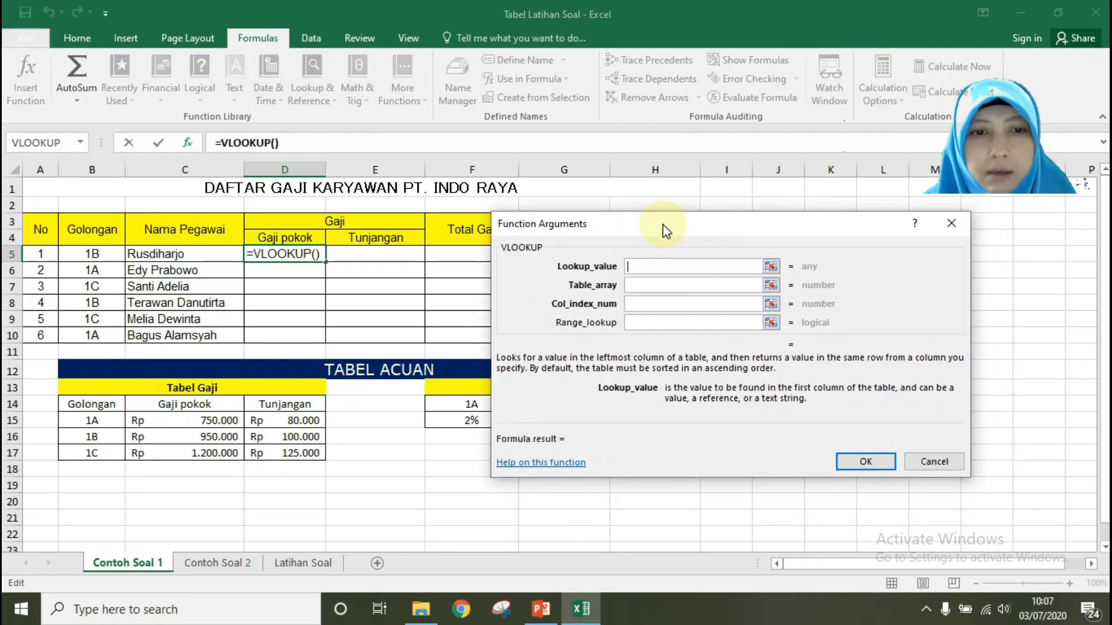
left_click(93, 256)
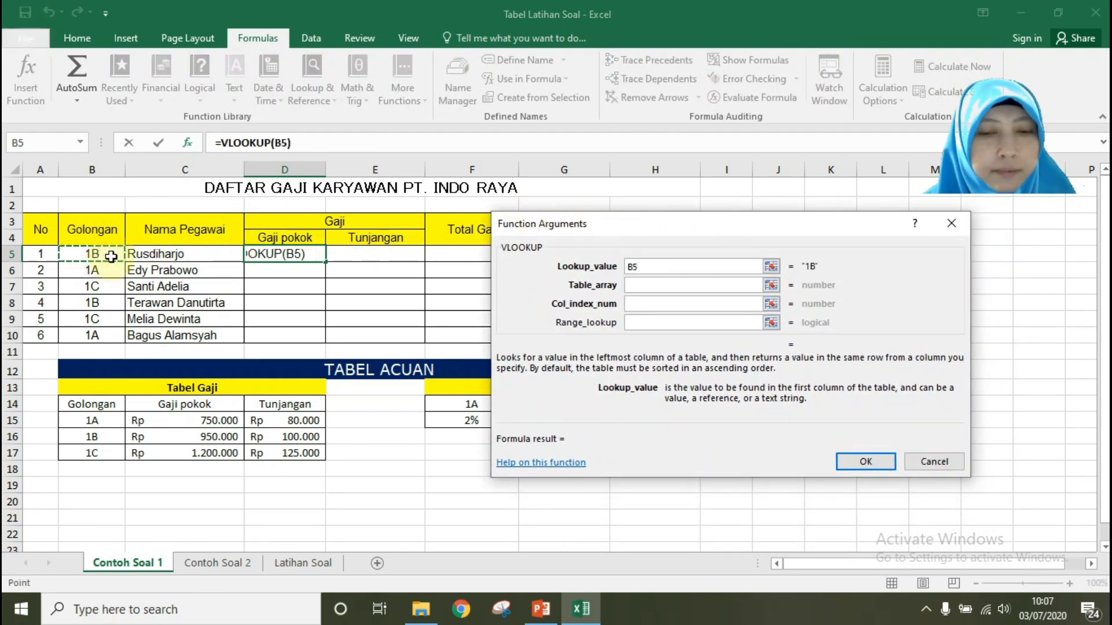
left_click(700, 284)
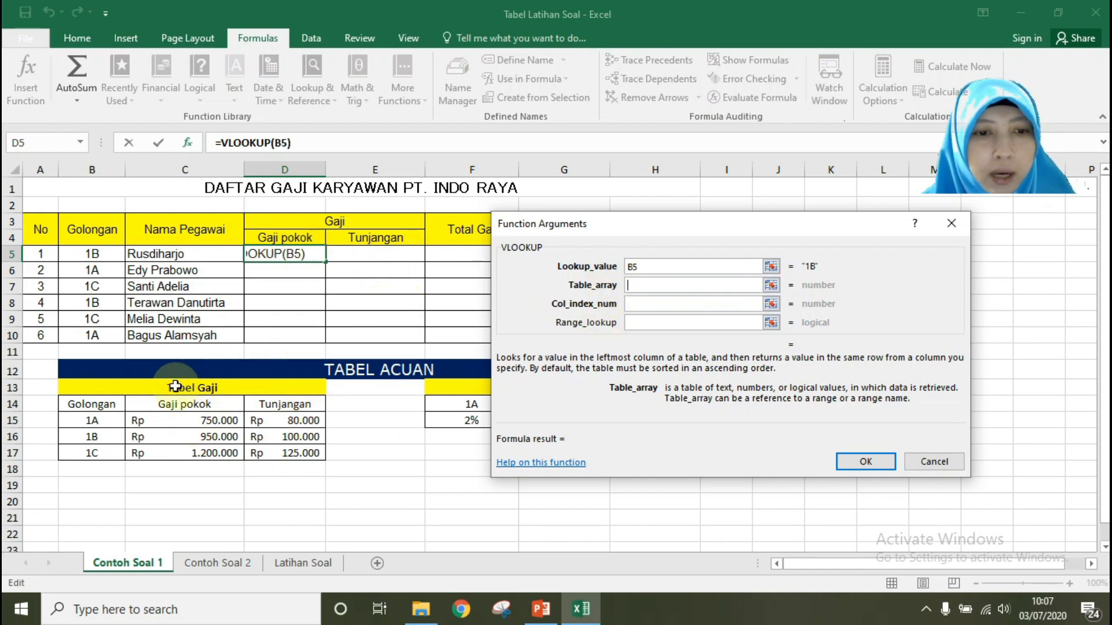
left_click_drag(87, 404, 277, 453)
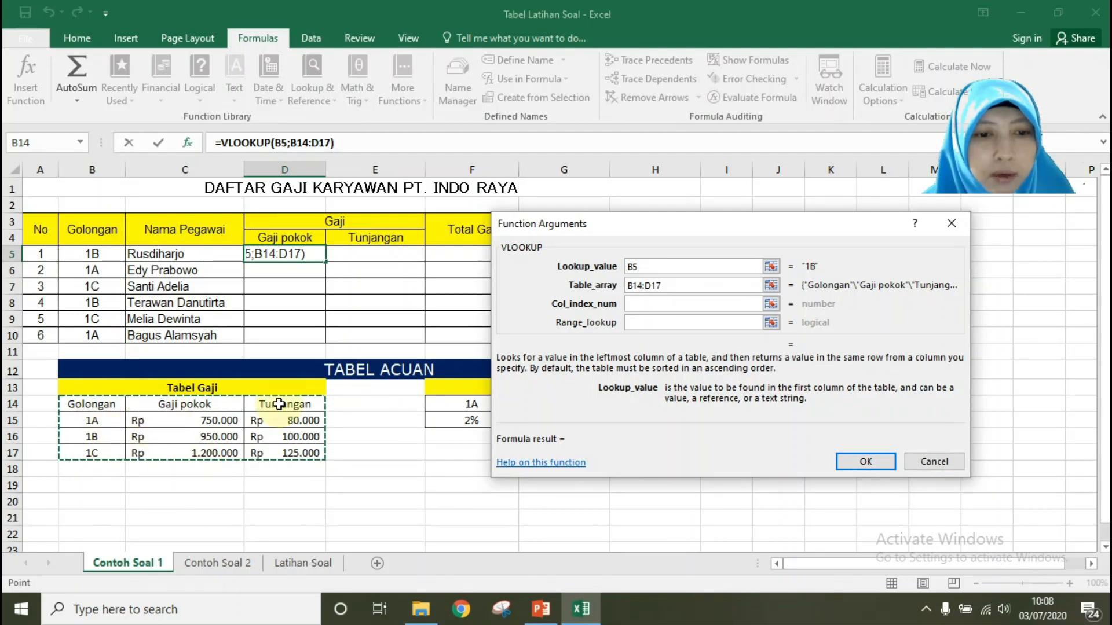
Set the column index to 2 and the range lookup to FALSE, and complete the Gaji pokok formula in D5
left_click(650, 306)
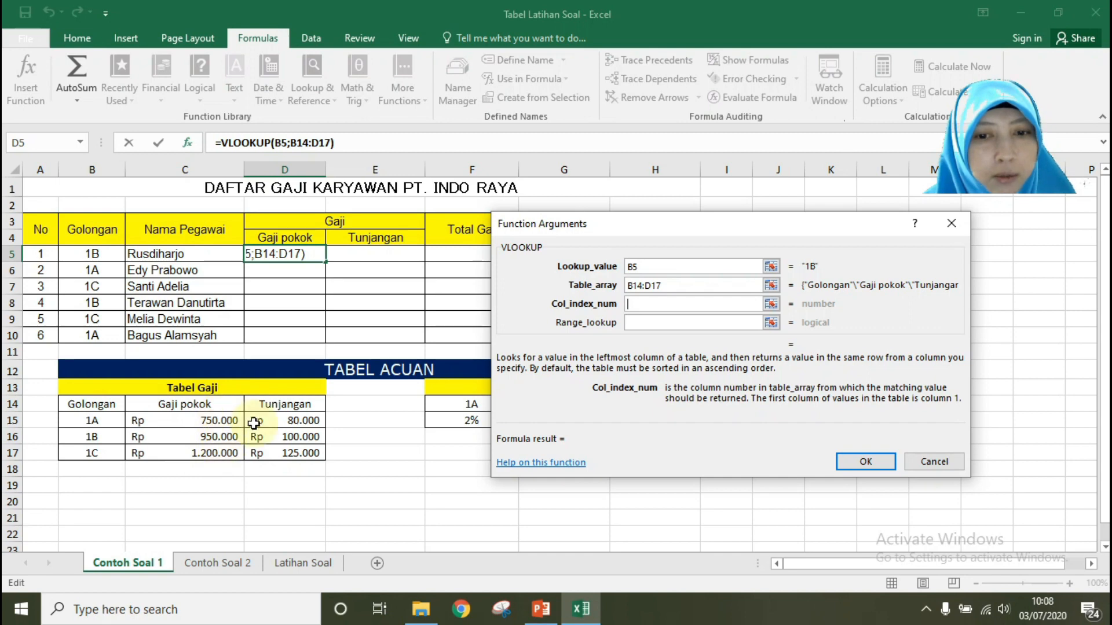
type("2")
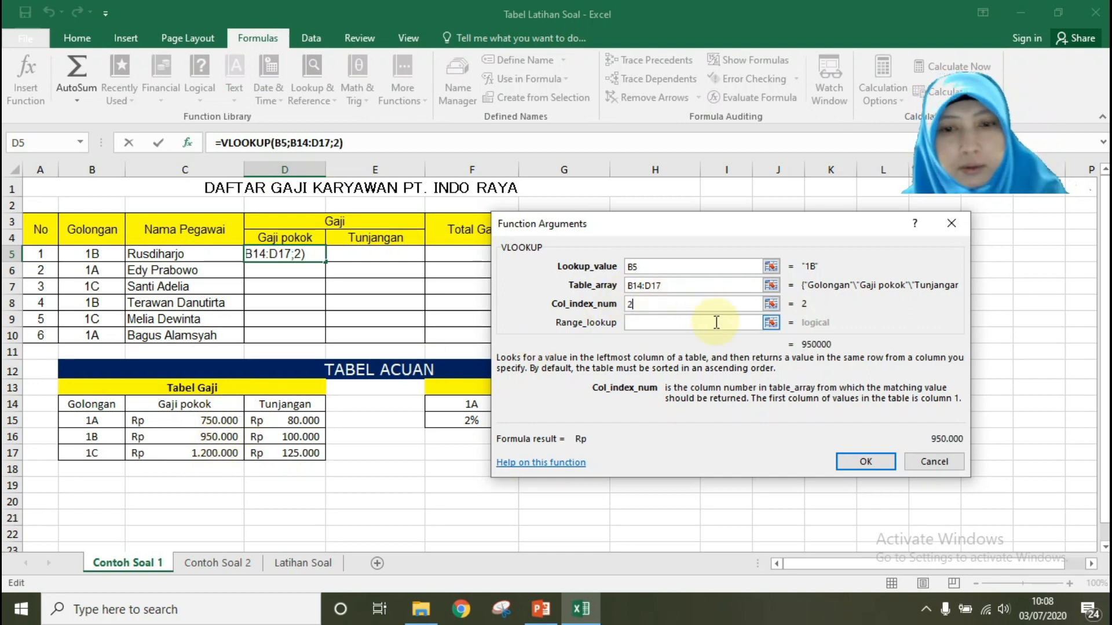
left_click(712, 324)
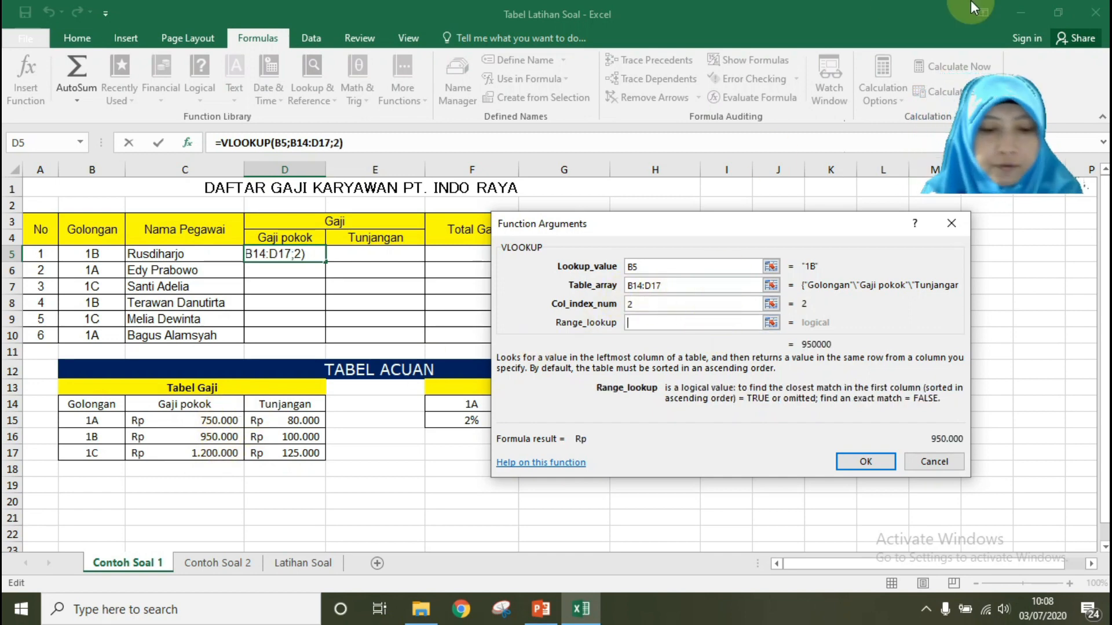
type("FALSE")
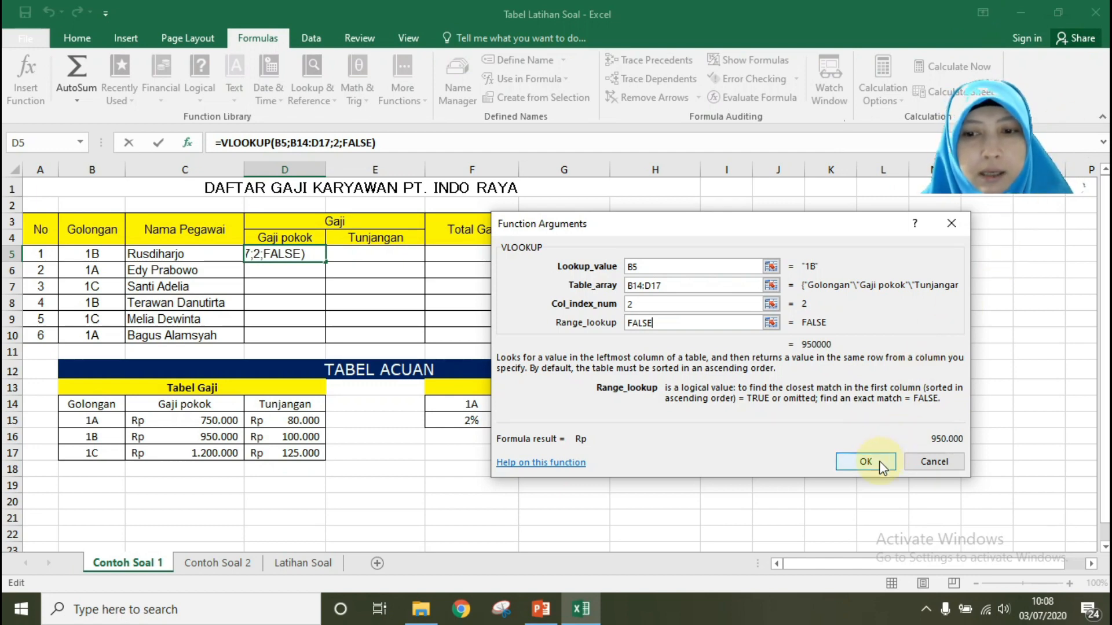
left_click(852, 462)
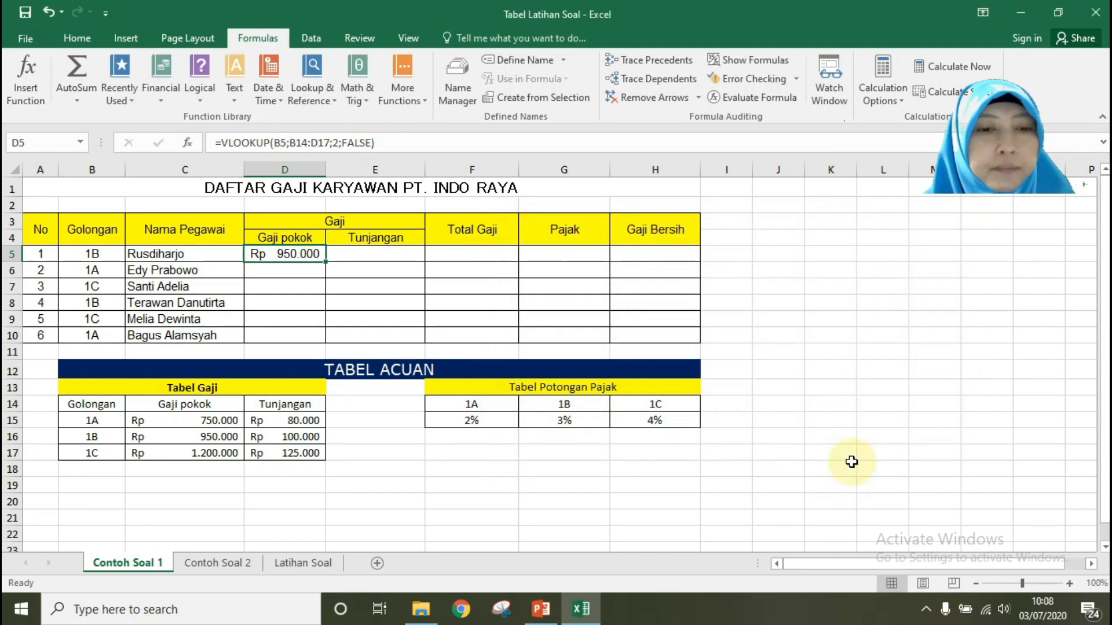
Insert the VLOOKUP function in the first Tunjangan cell E5 and open its arguments
left_click(360, 253)
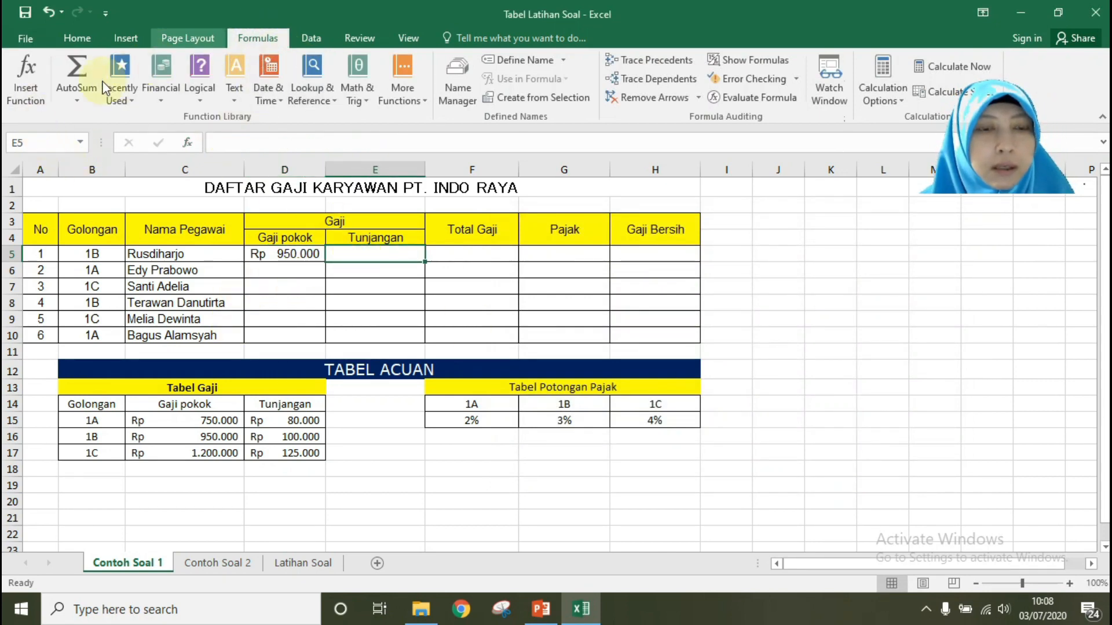
left_click(26, 75)
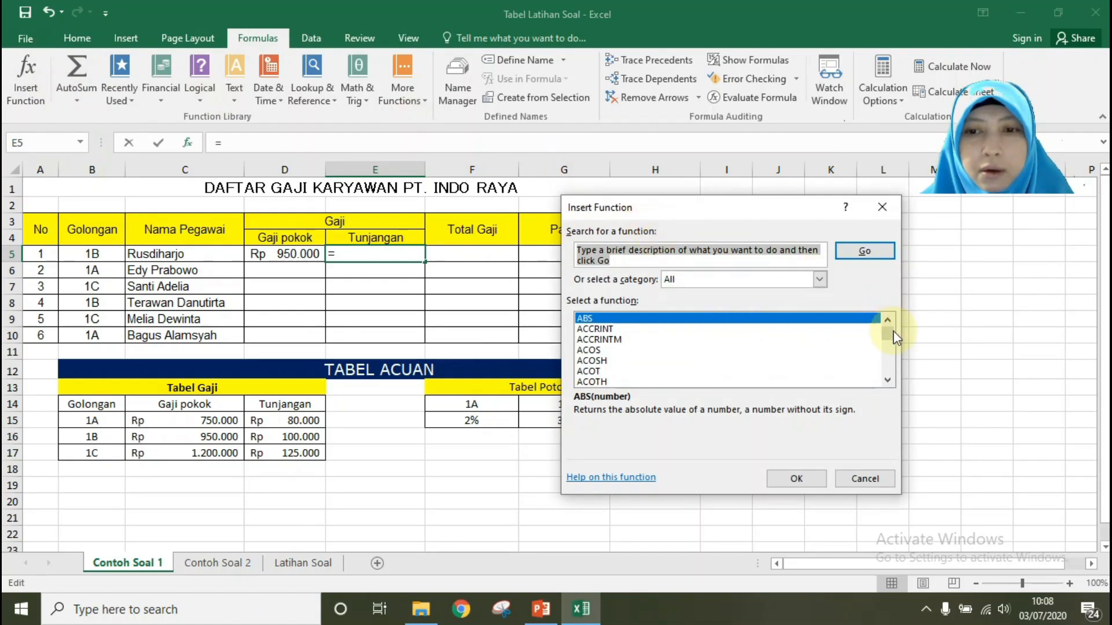
left_click_drag(892, 334, 895, 368)
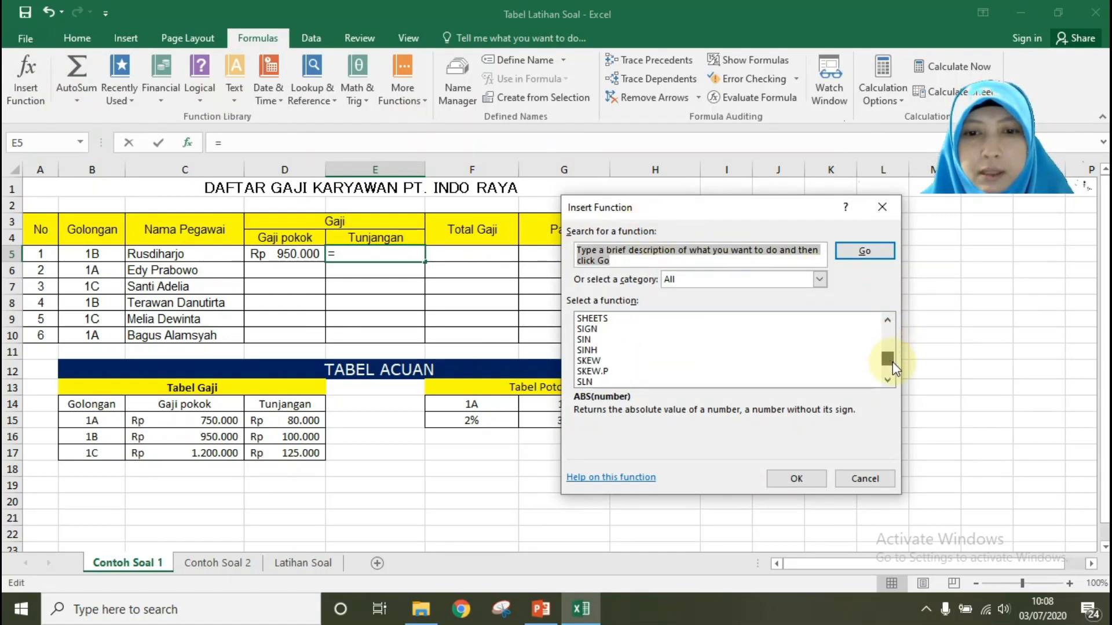
scroll(832, 365, "down", 20)
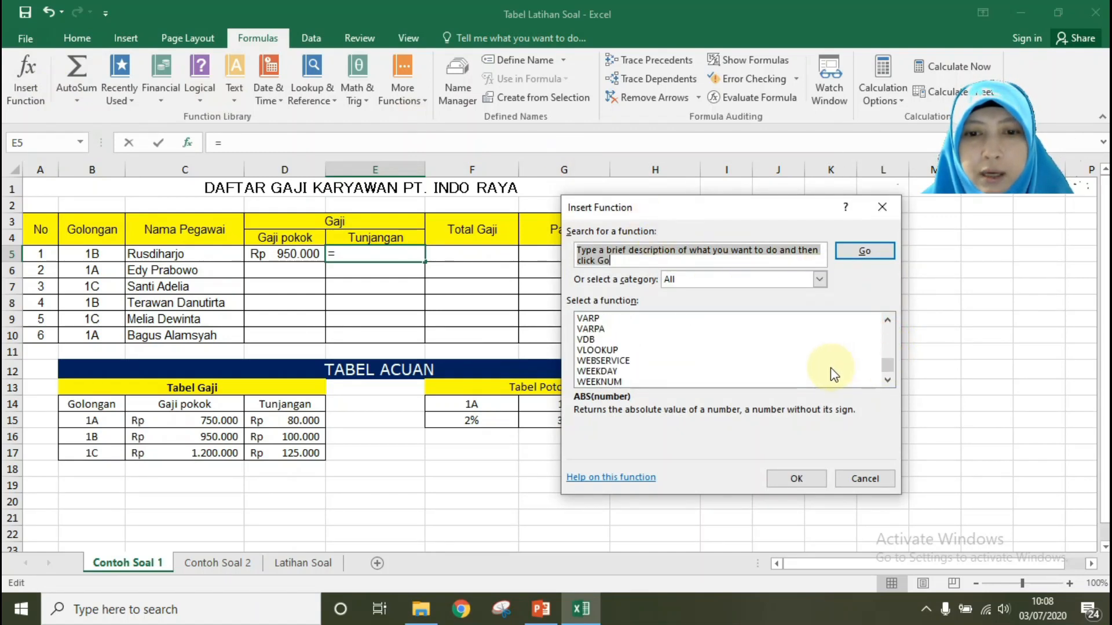
left_click(684, 350)
left_click(796, 479)
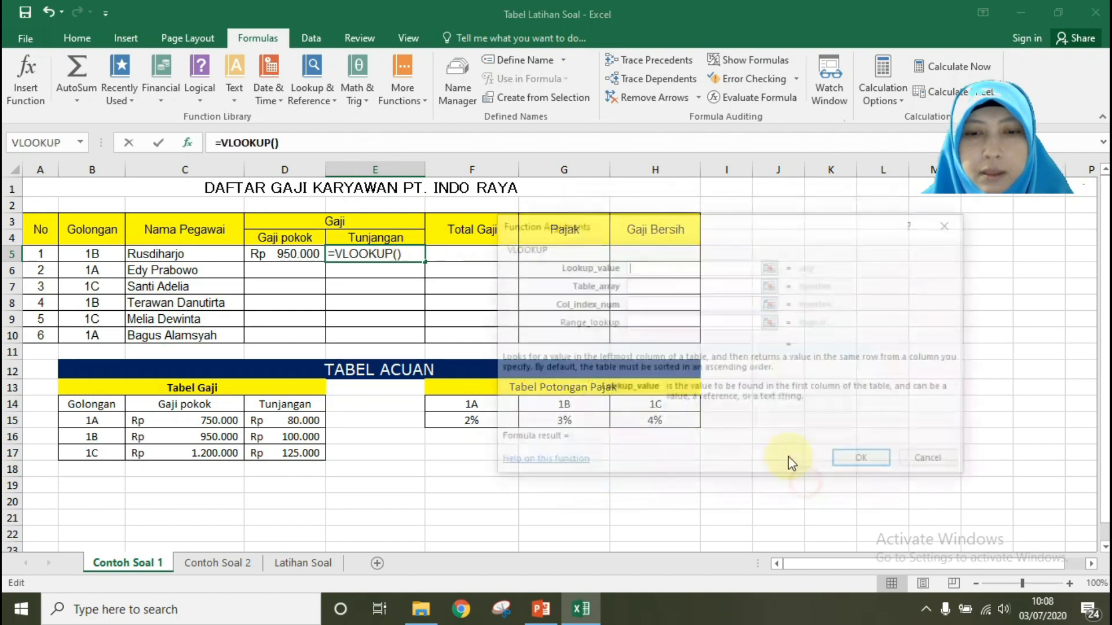
Give the E5 lookup the value B5 and the Tabel Gaji range B14:D17 as table array
left_click(109, 253)
left_click(704, 284)
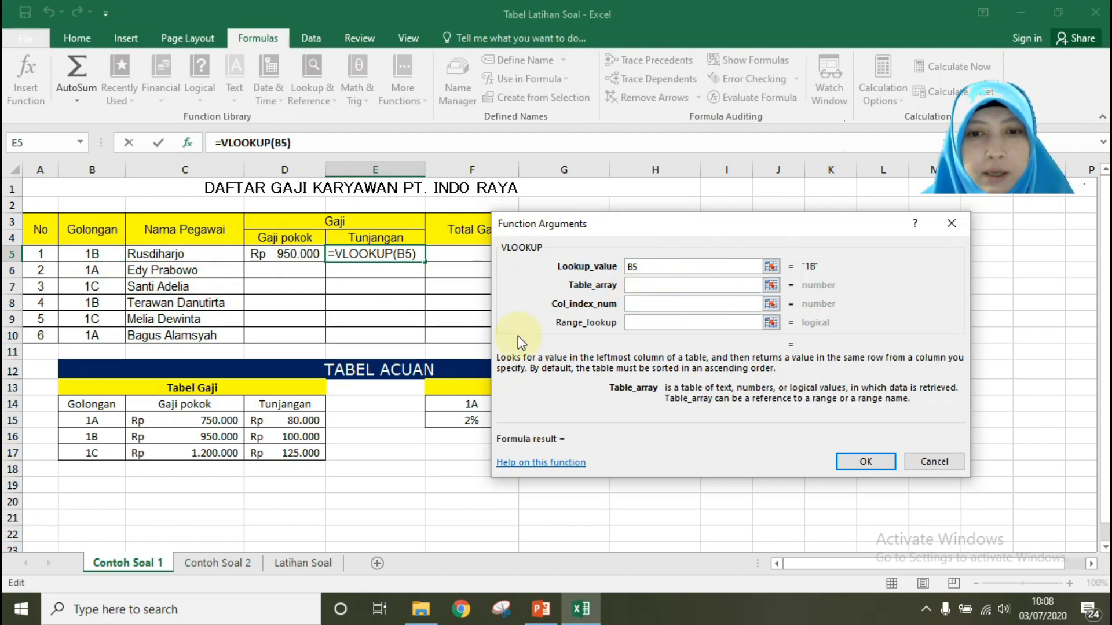
left_click_drag(96, 404, 289, 453)
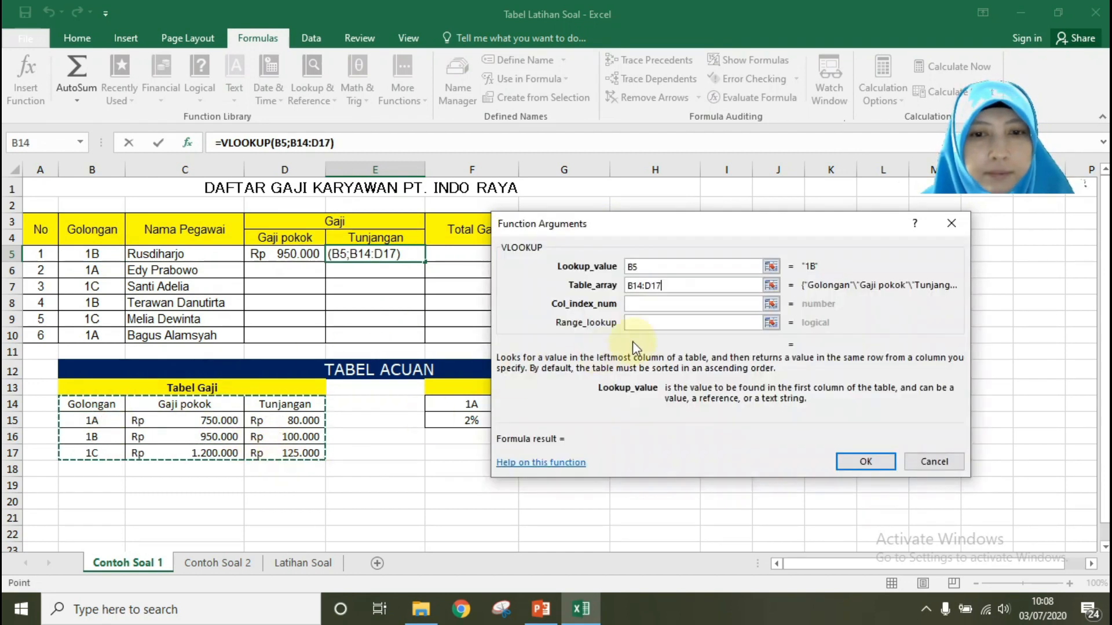
Set the column index to 3 and the range lookup to FALSE, and complete the Tunjangan formula in E5
left_click(661, 305)
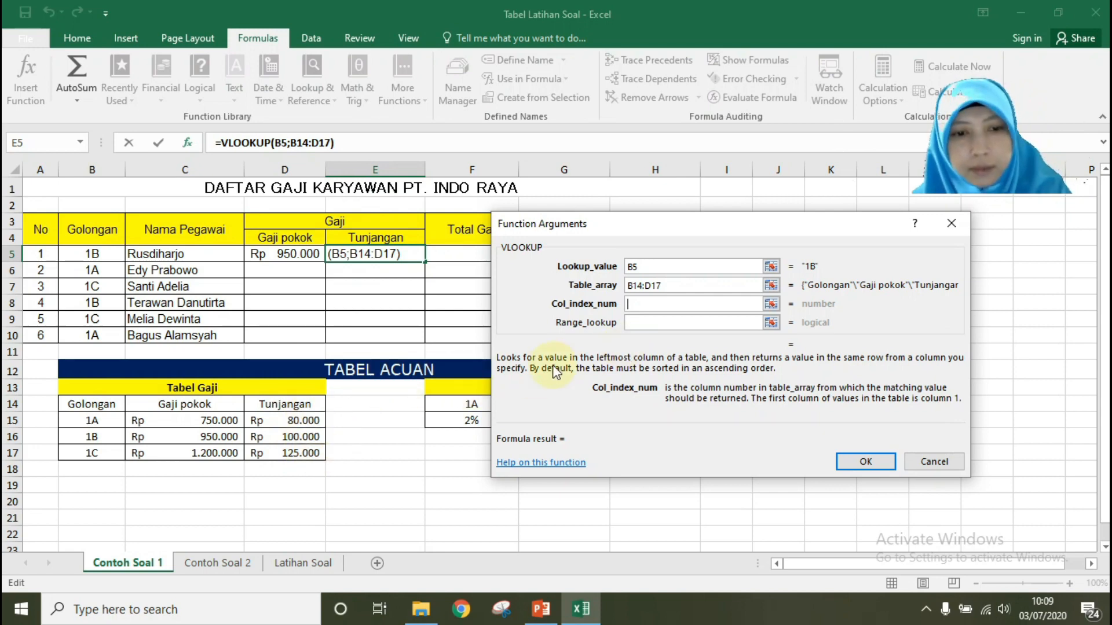
type("3")
left_click(661, 322)
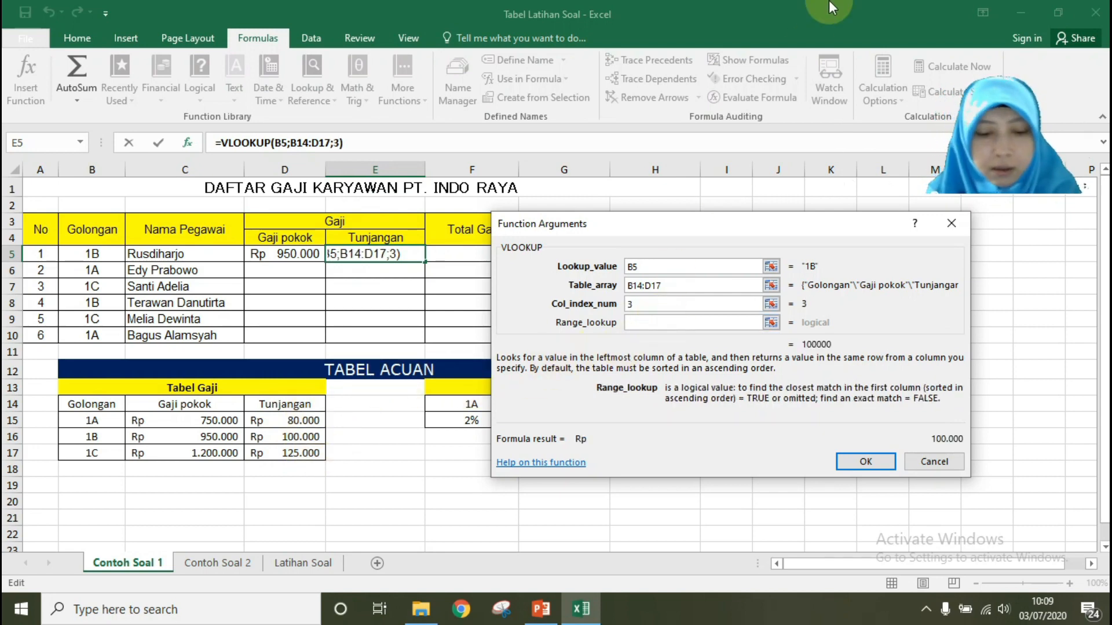
type("FALSE")
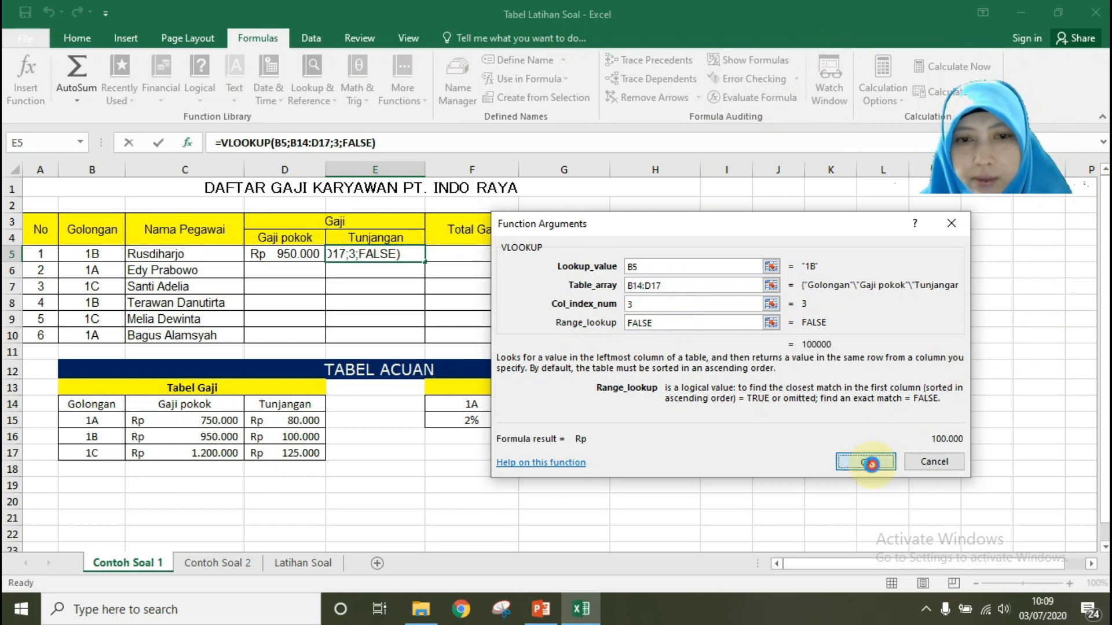
left_click(871, 464)
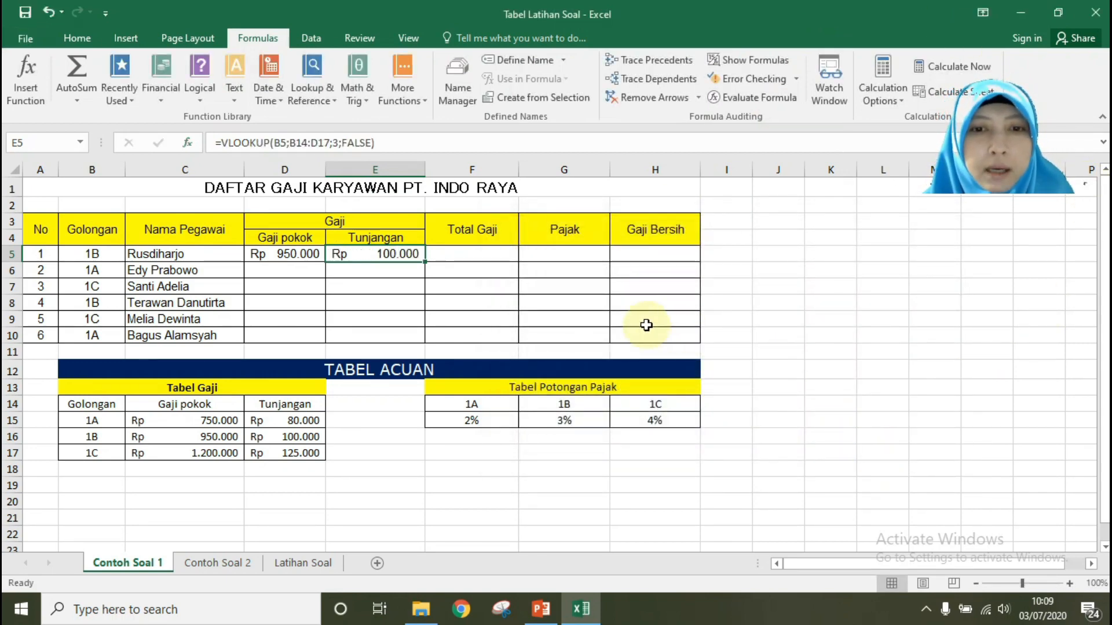
Examine the Golongan row F14:H14 and the rate row F15:H15 of Tabel Potongan Pajak for the Pajak column
left_click(588, 256)
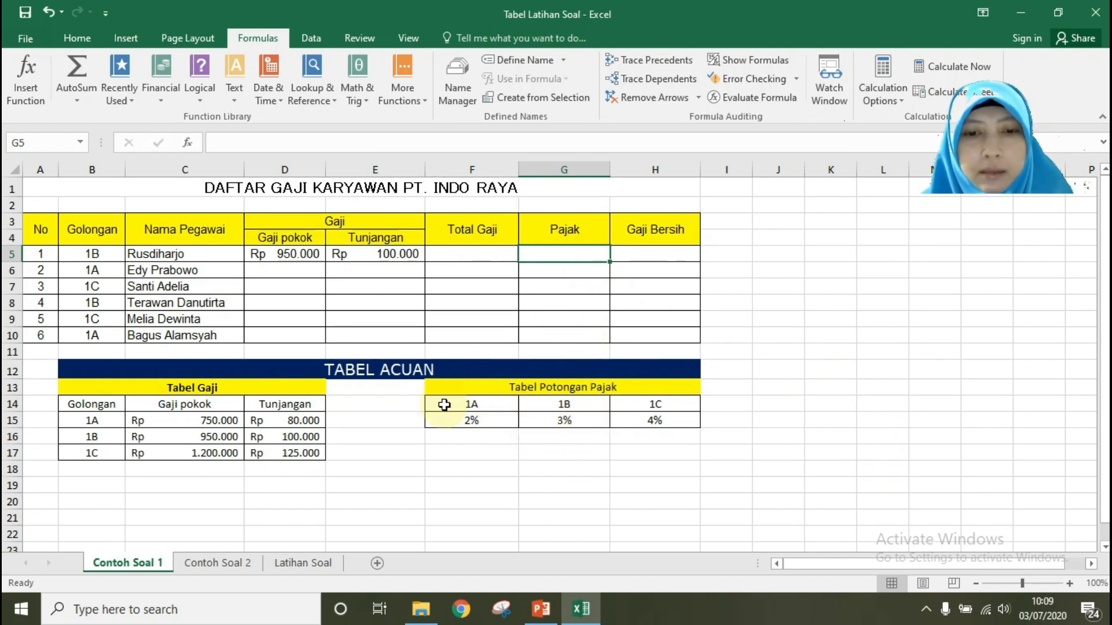
left_click_drag(444, 405, 651, 409)
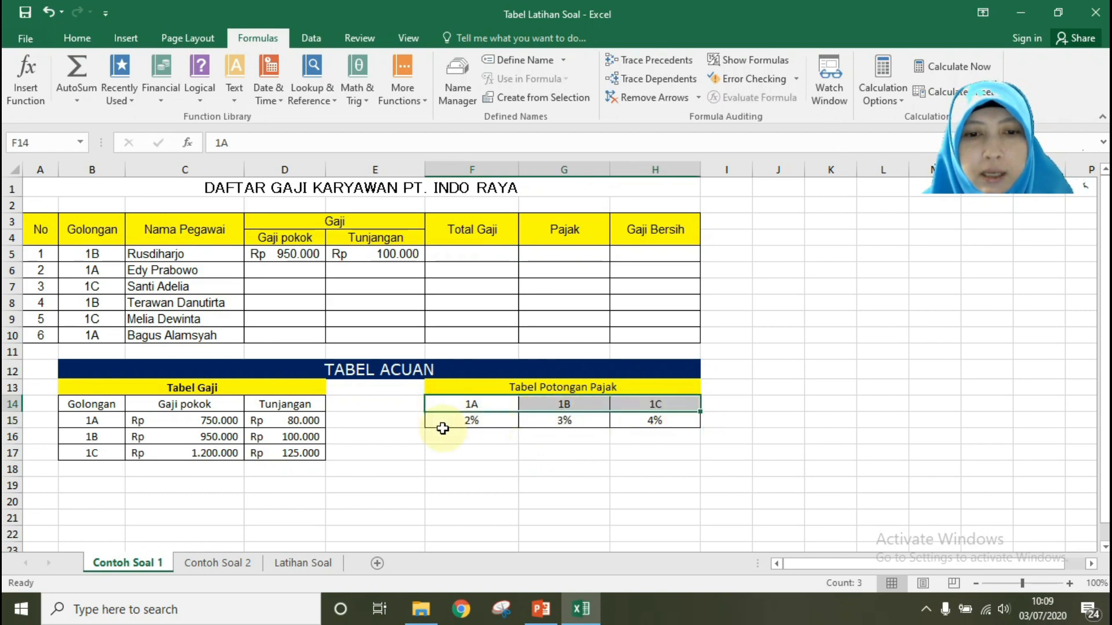
left_click_drag(443, 429, 665, 425)
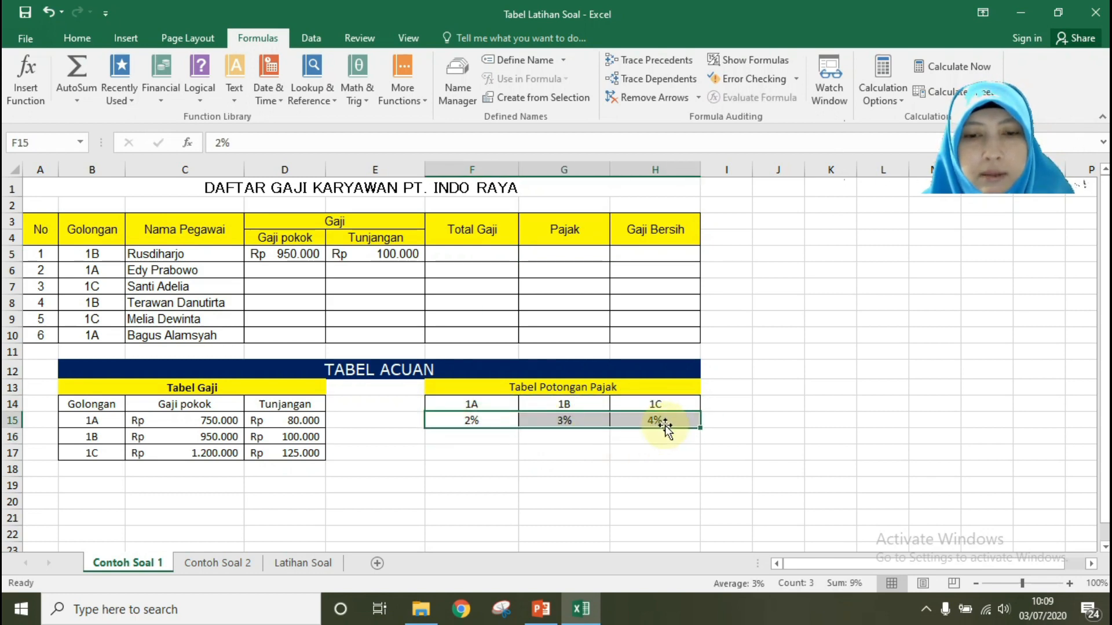
left_click(490, 262)
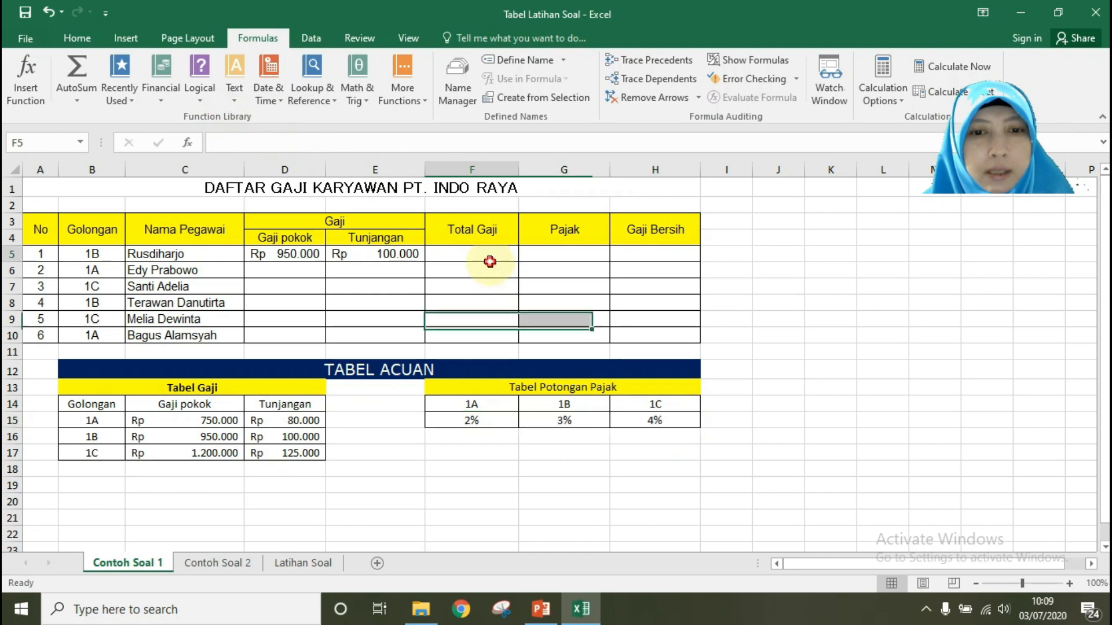
Check the number format of the first Pajak cell G5
left_click(602, 262)
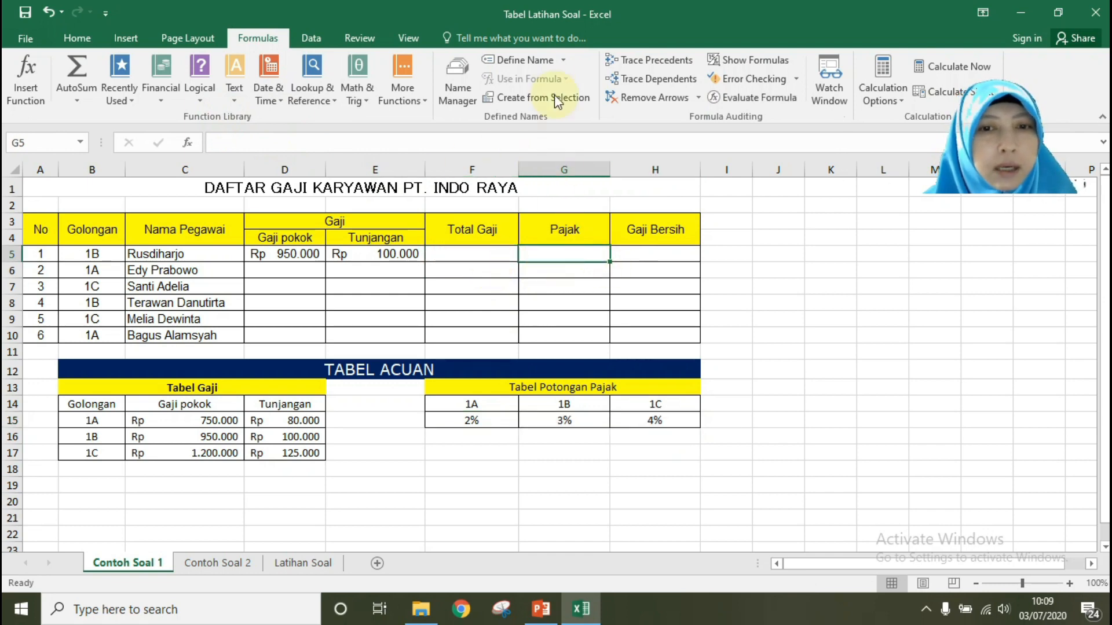
left_click(78, 38)
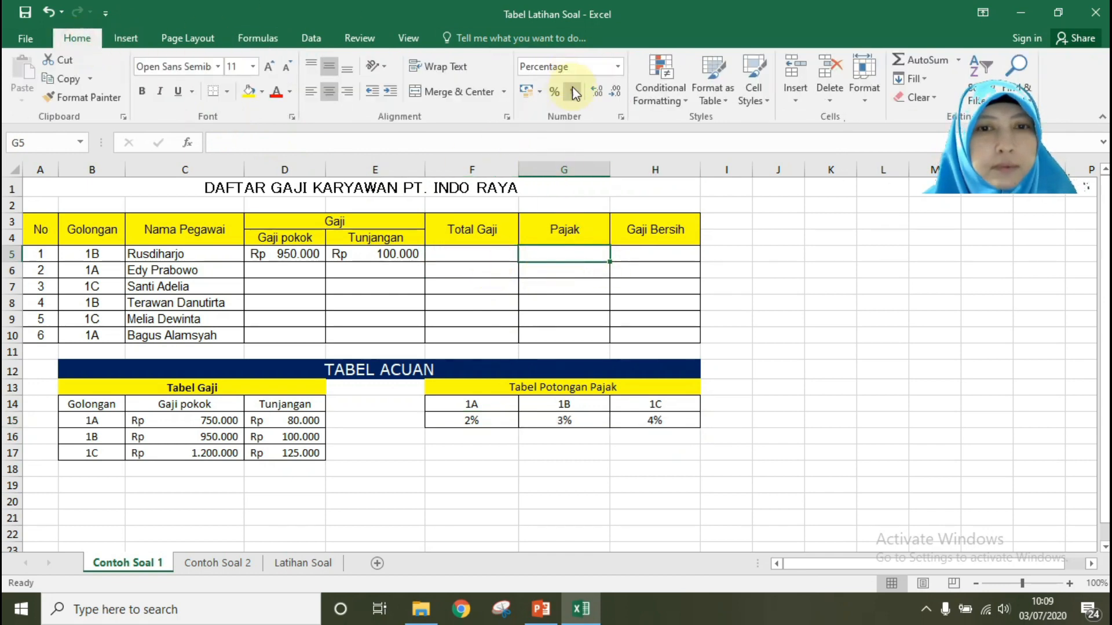
left_click(619, 70)
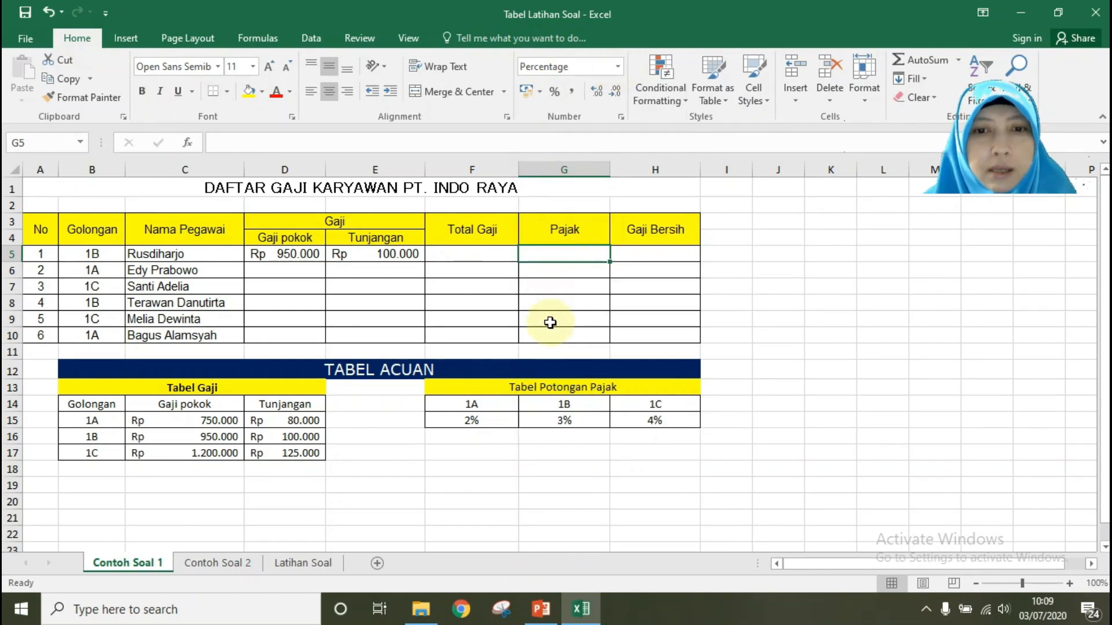
Insert the HLOOKUP function from the All category in Pajak cell G5 and open its arguments
left_click(258, 39)
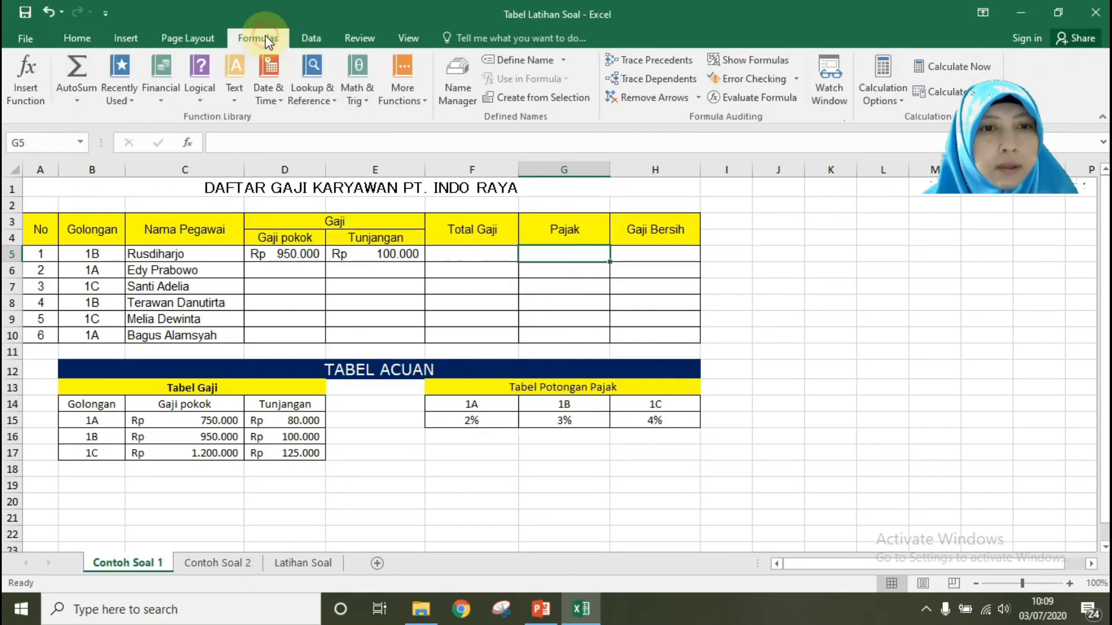
left_click(23, 87)
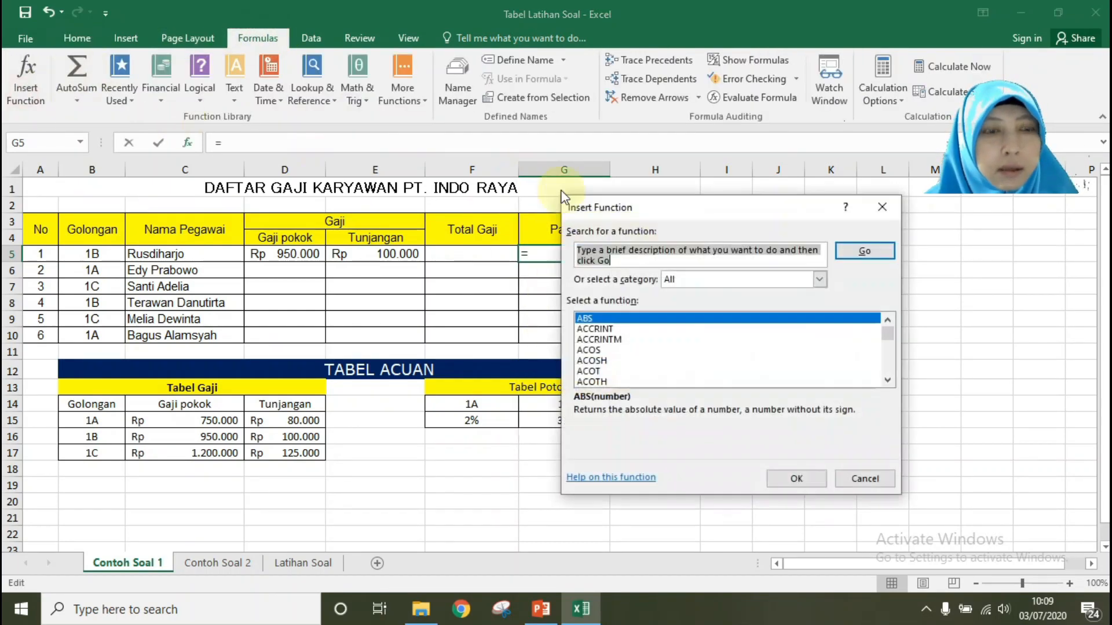
left_click_drag(887, 346, 889, 352)
left_click(724, 329)
left_click(716, 339)
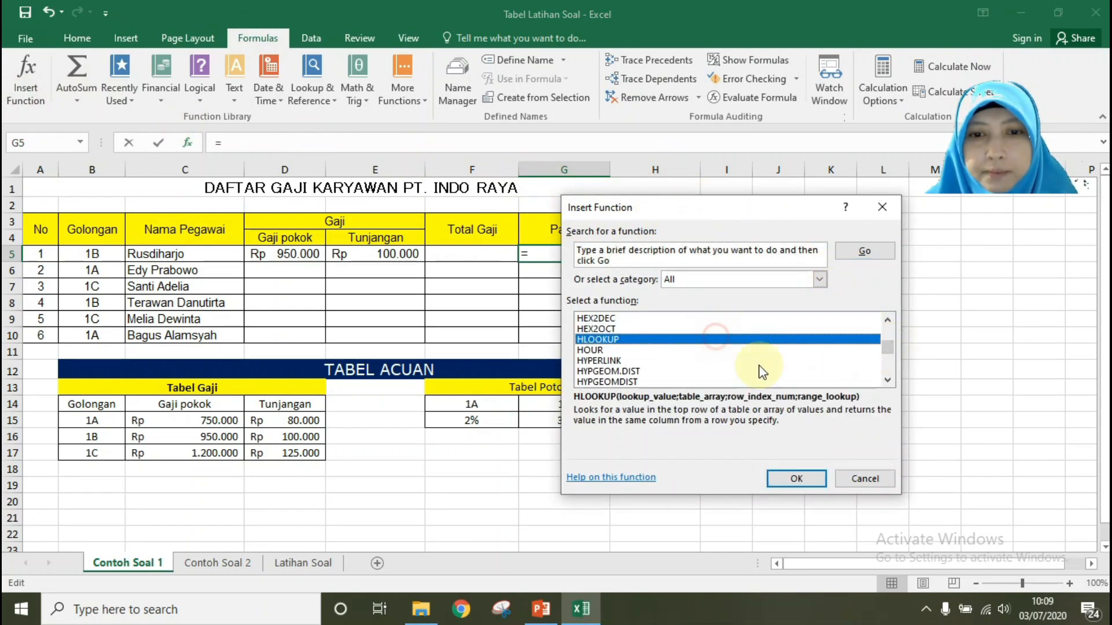
left_click(788, 467)
Set the HLOOKUP lookup value to B5 and the table array to the Tabel Potongan Pajak range F14:H15
left_click_drag(687, 223, 561, 294)
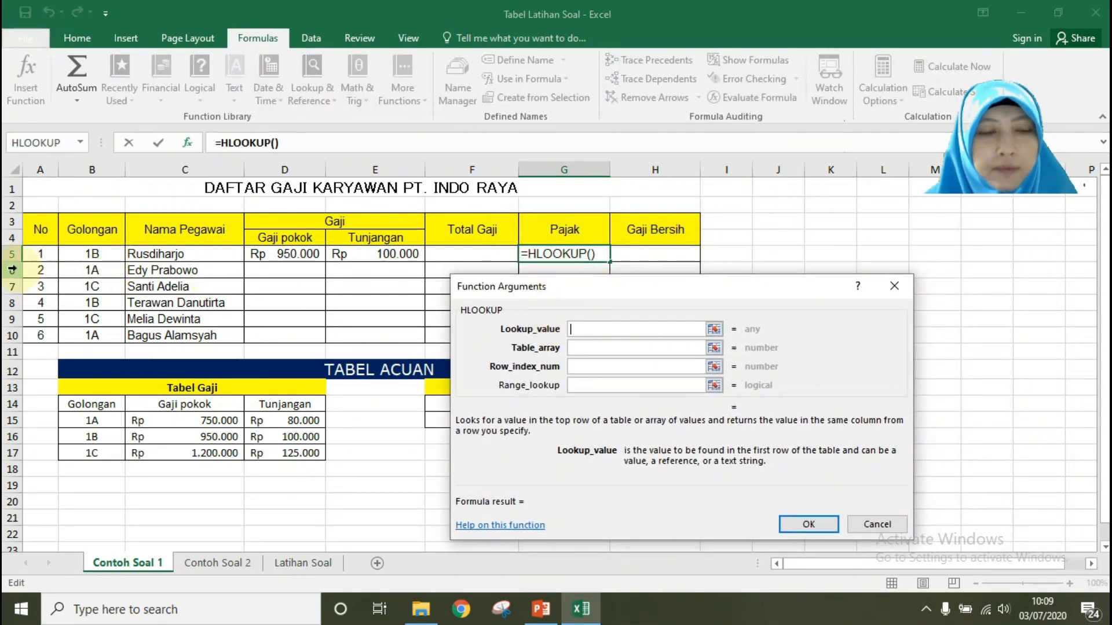
left_click(91, 257)
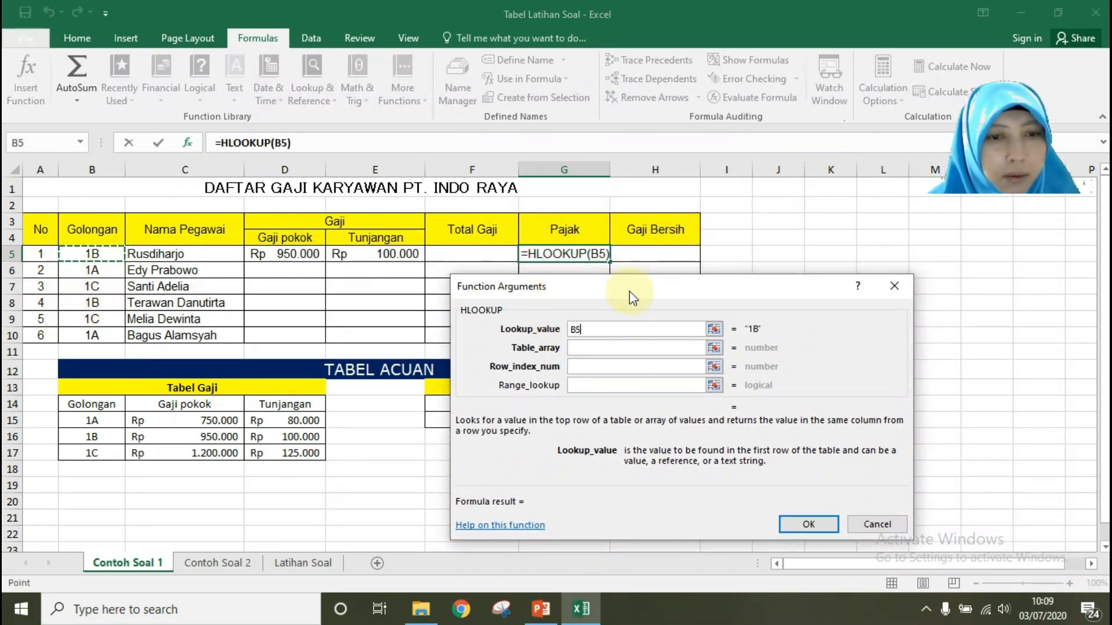
left_click_drag(658, 288, 518, 469)
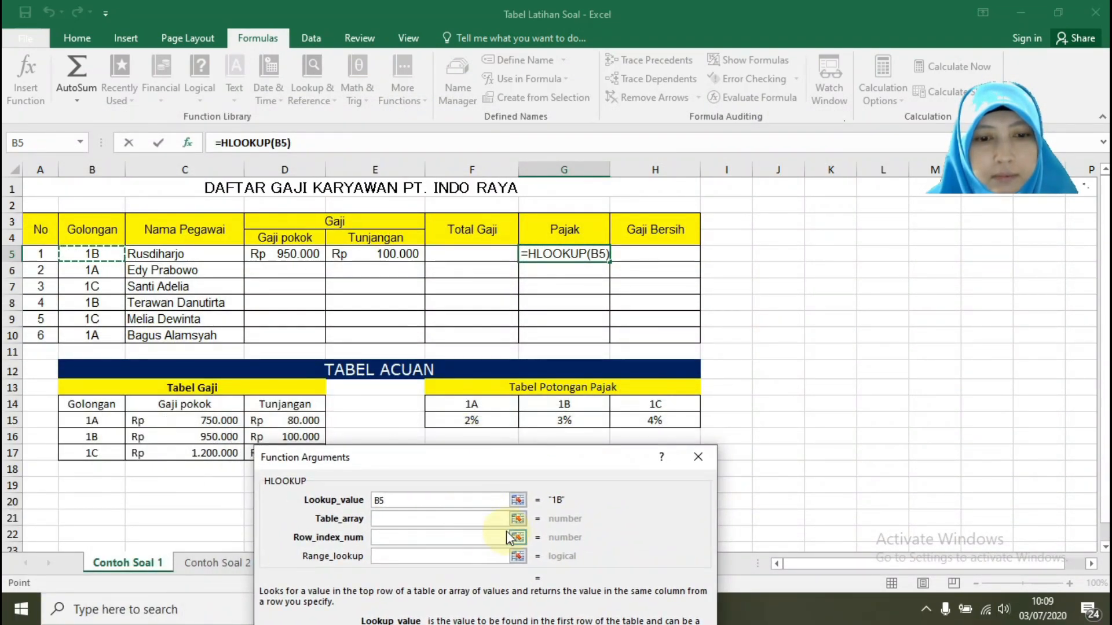
left_click(516, 520)
left_click_drag(473, 407, 661, 426)
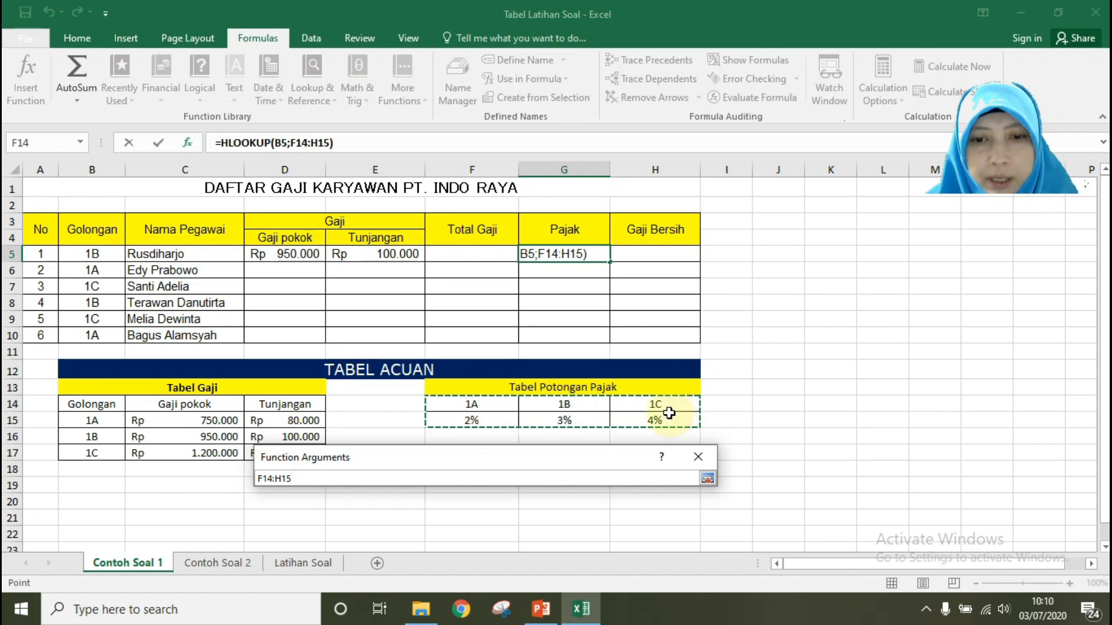
left_click(707, 478)
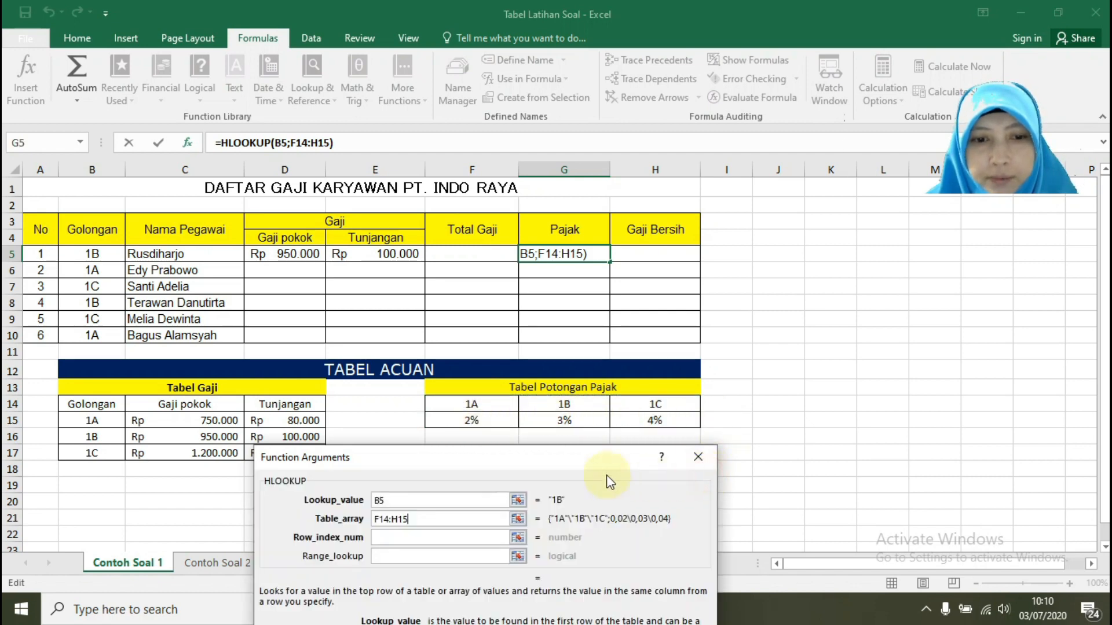
Set the HLOOKUP row index to 2 and the range lookup to FALSE, and confirm the formula in Pajak cell G5
left_click(401, 539)
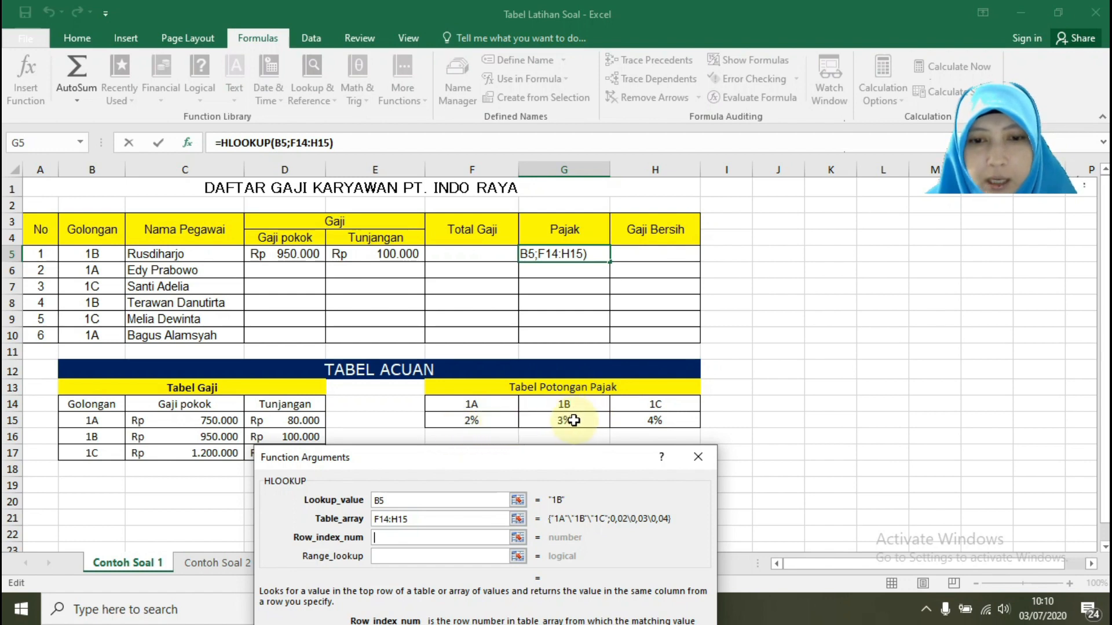
type("2")
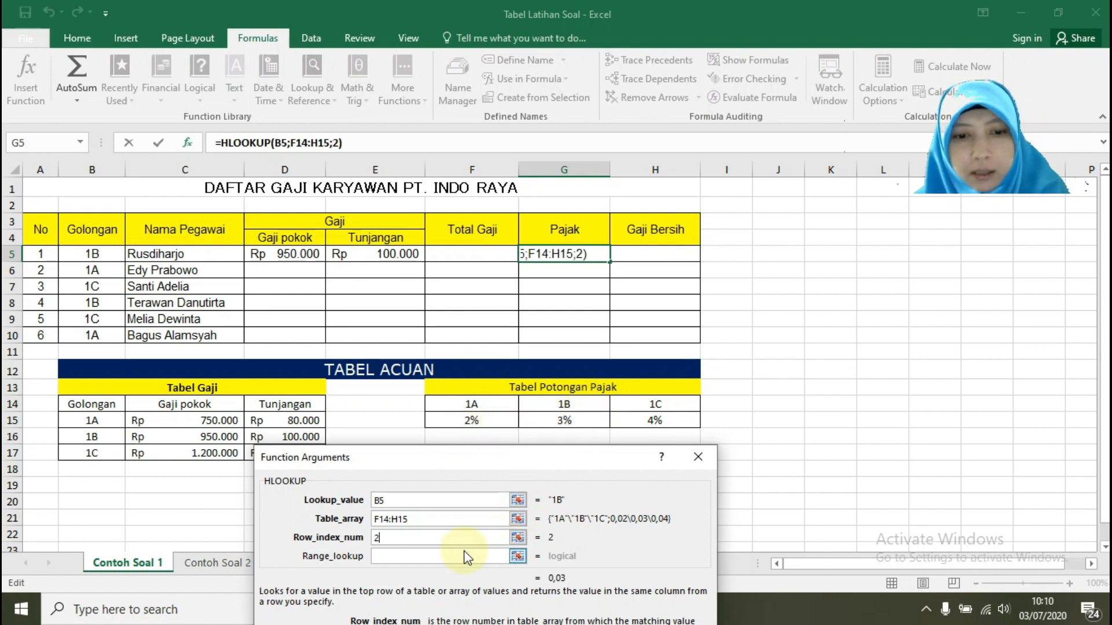
left_click(464, 557)
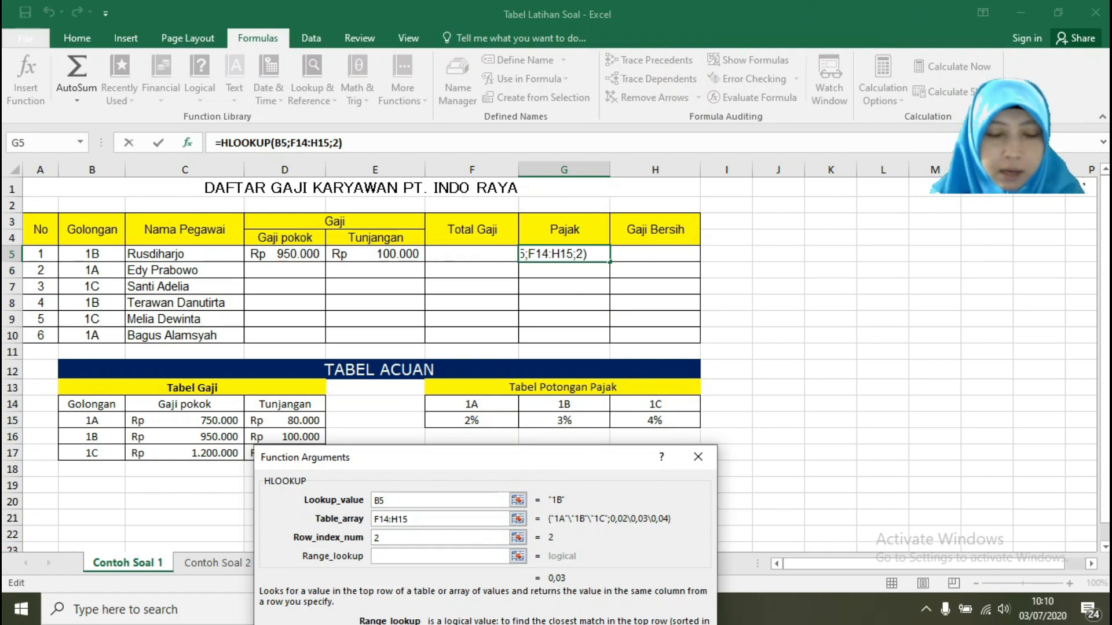
type("FALSE")
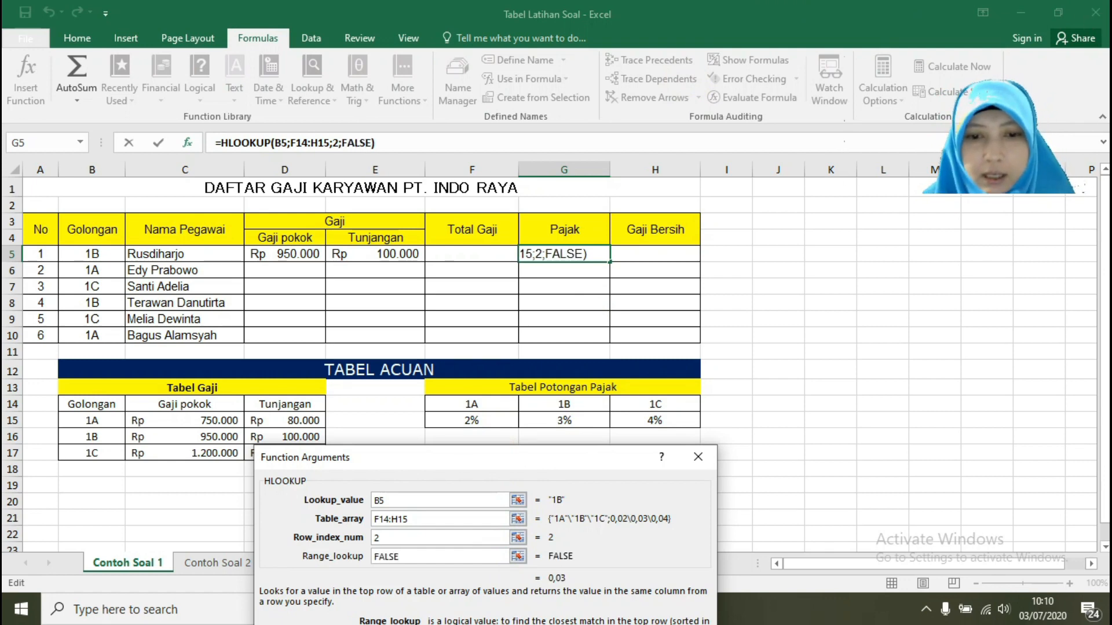
left_click_drag(588, 458, 952, 244)
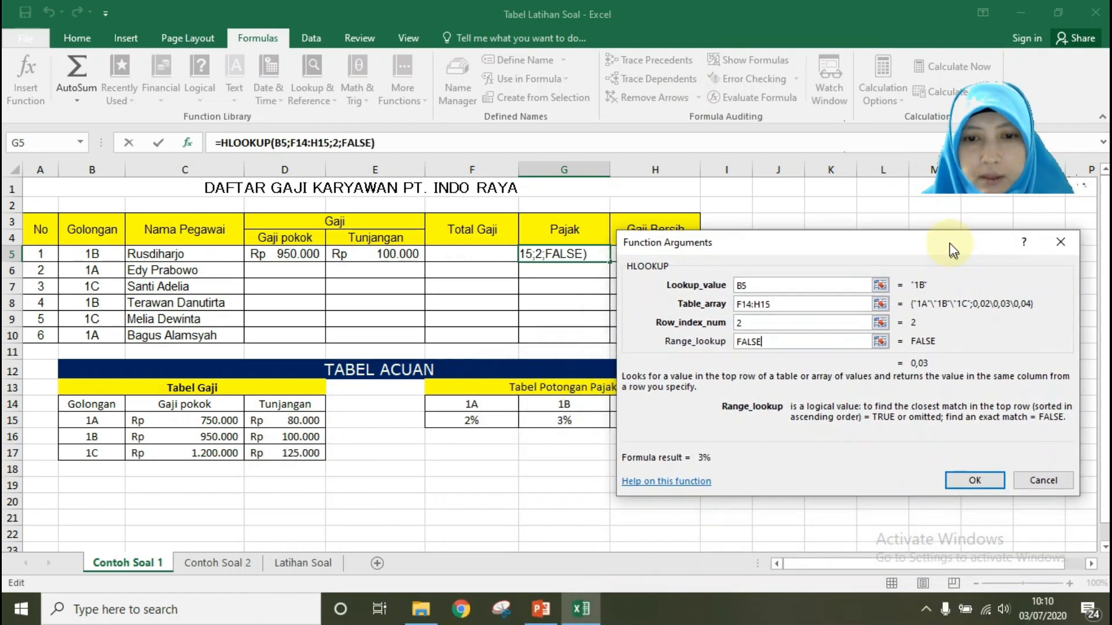
left_click(976, 480)
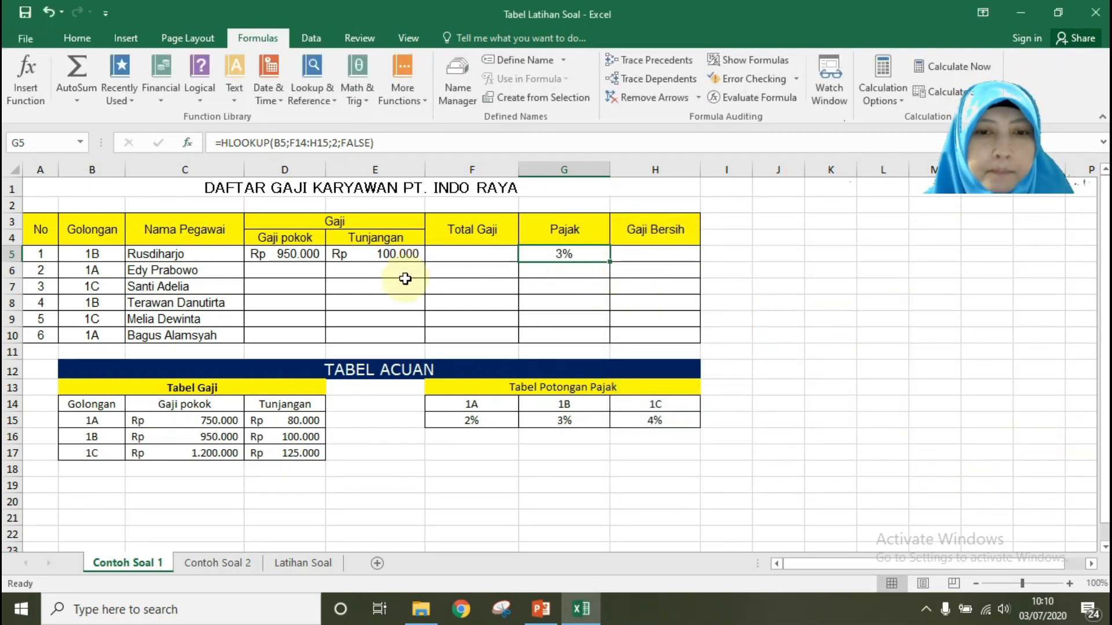
Enter a SUM formula over D5:E5 in Total Gaji cell F5
left_click(458, 250)
type("=SUM")
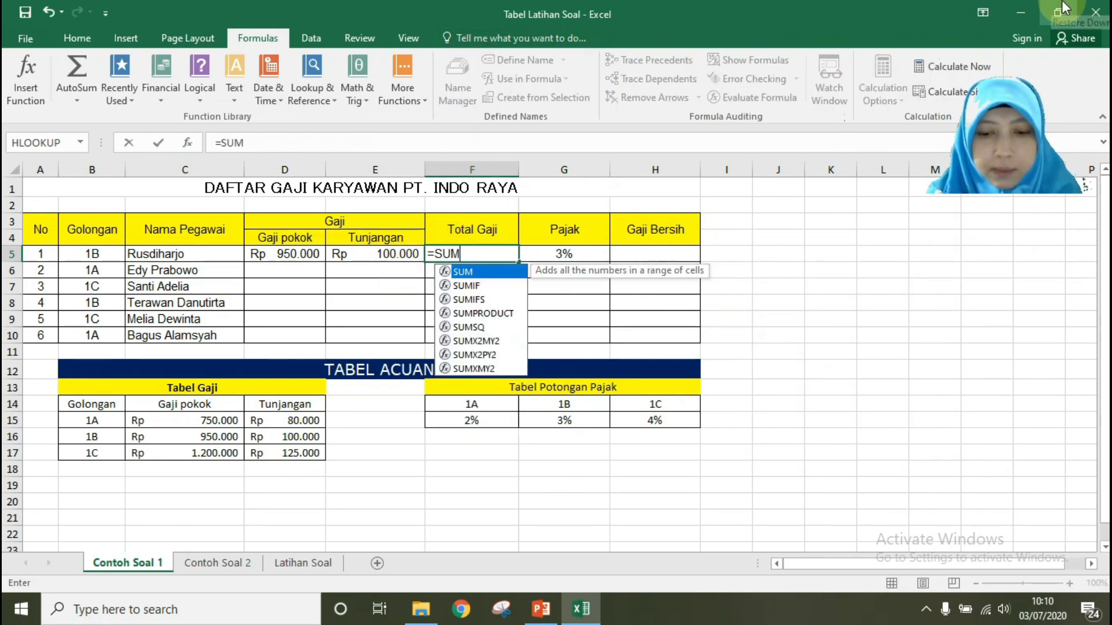
type("()")
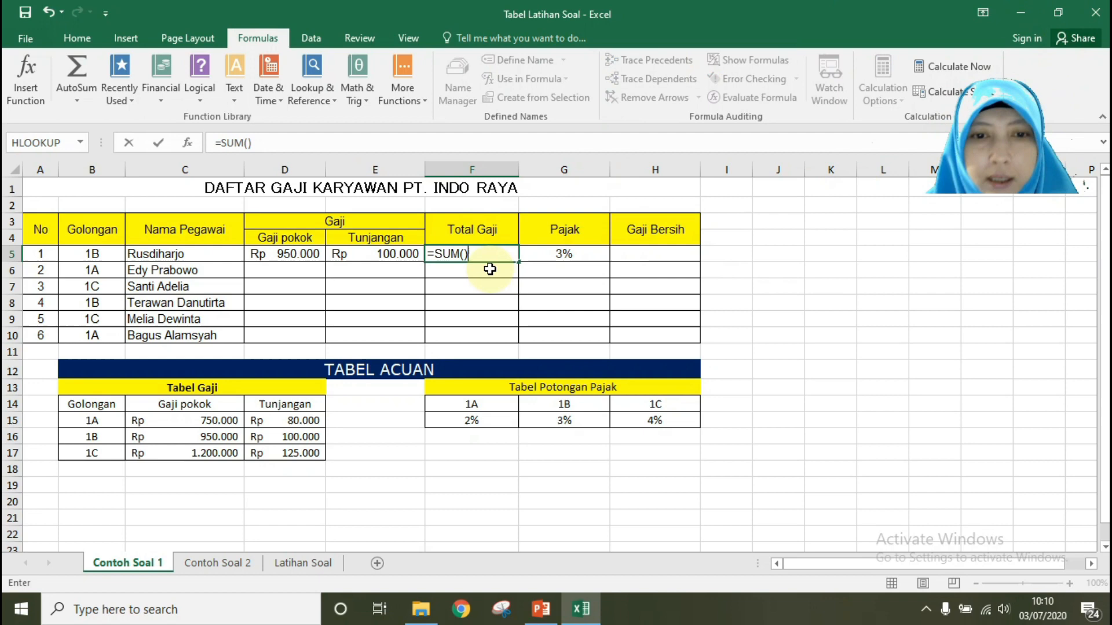
left_click(465, 254)
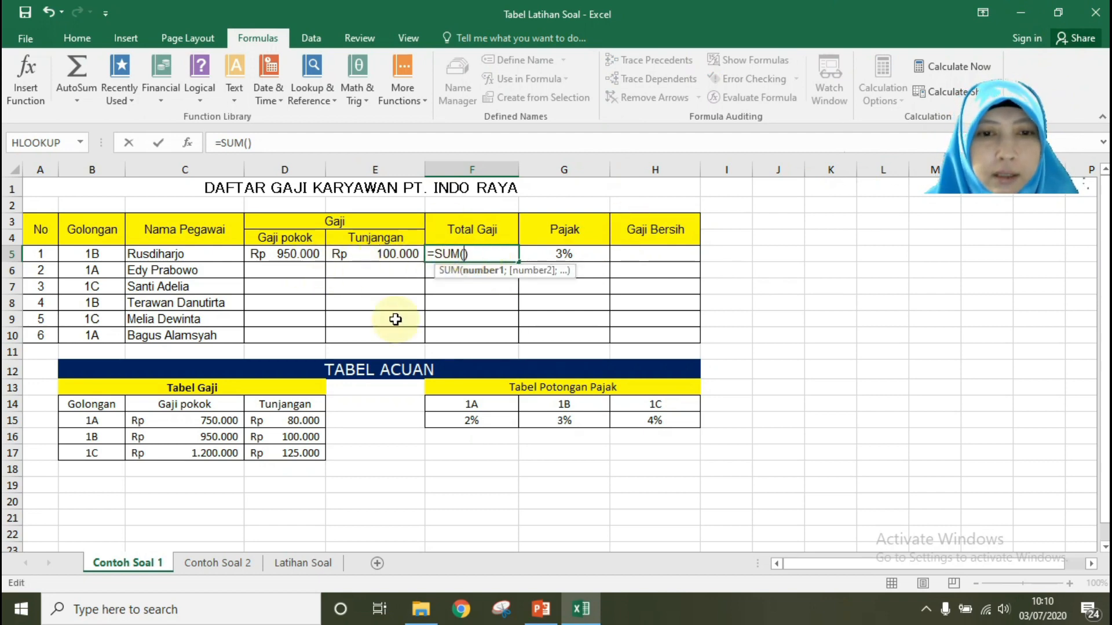
left_click_drag(290, 256, 383, 255)
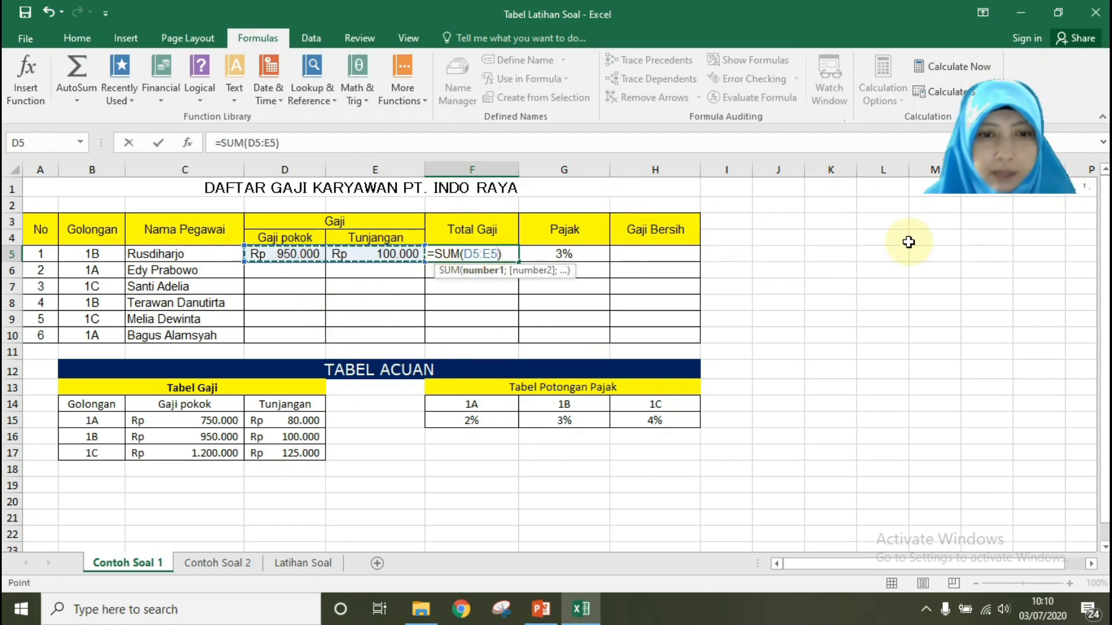
key("Return")
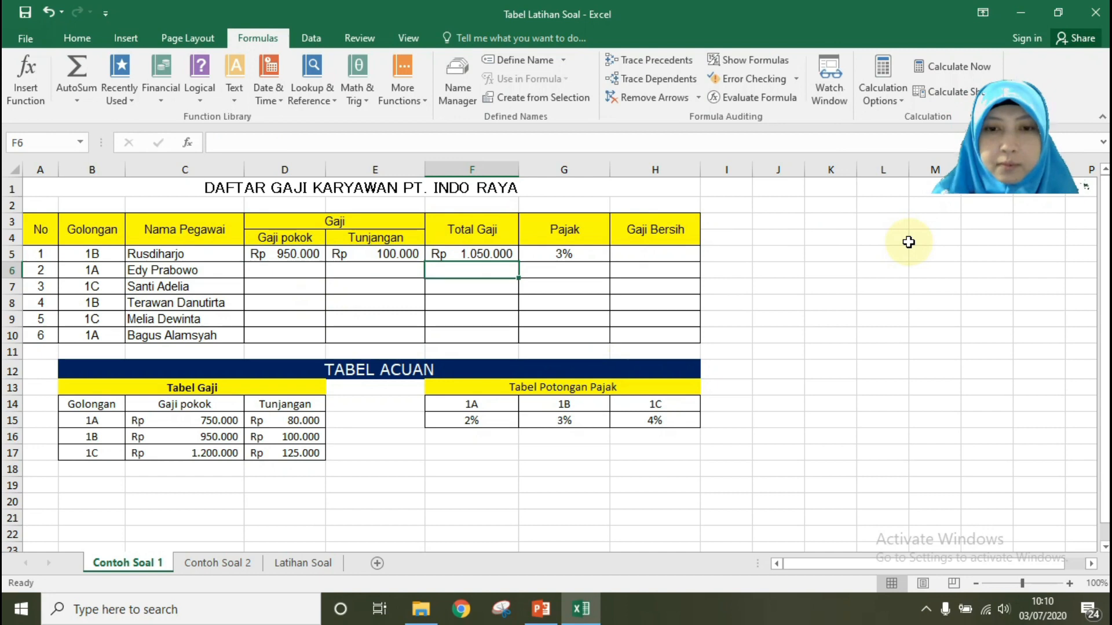
left_click(650, 257)
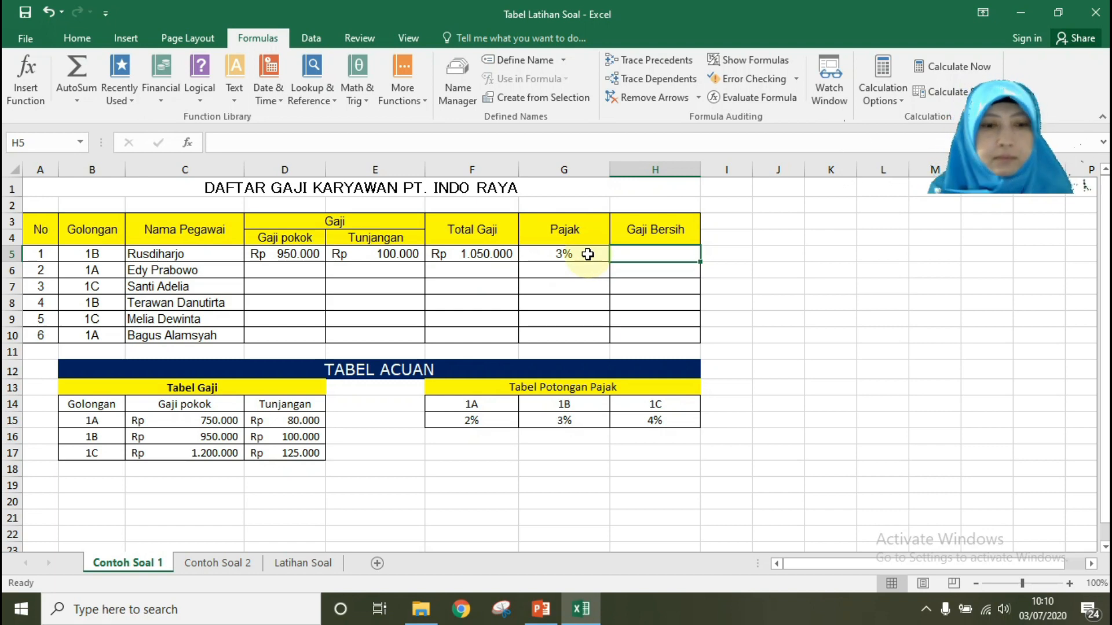
Switch to the Contoh Soal 2 sheet and examine the sales quantities and the Jumlah Penjualan entries of both reference tables
left_click(223, 563)
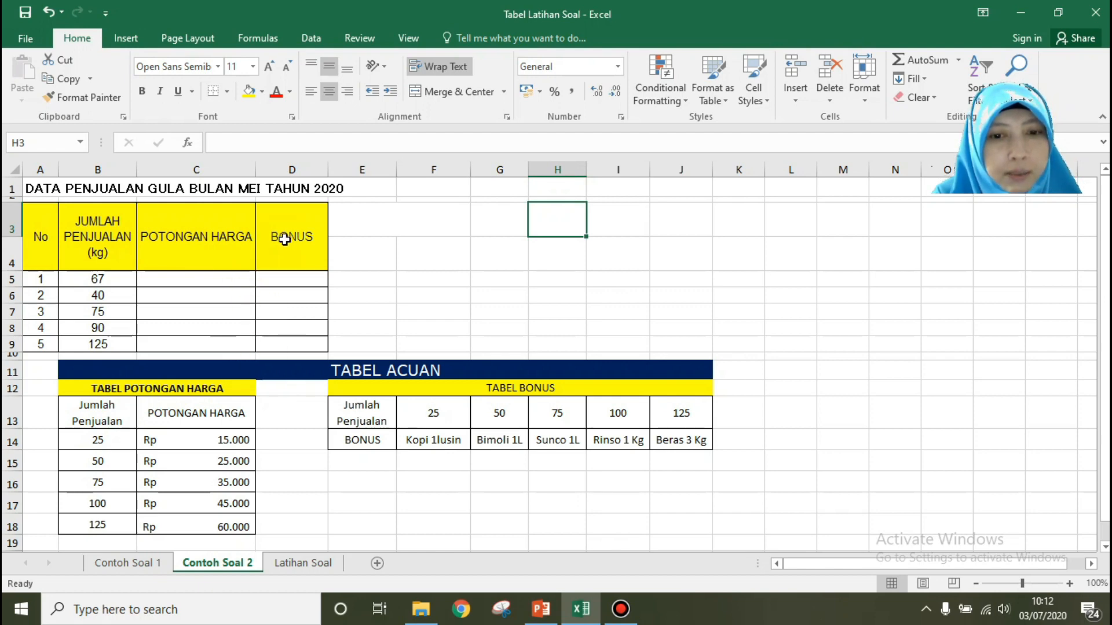
left_click(406, 371)
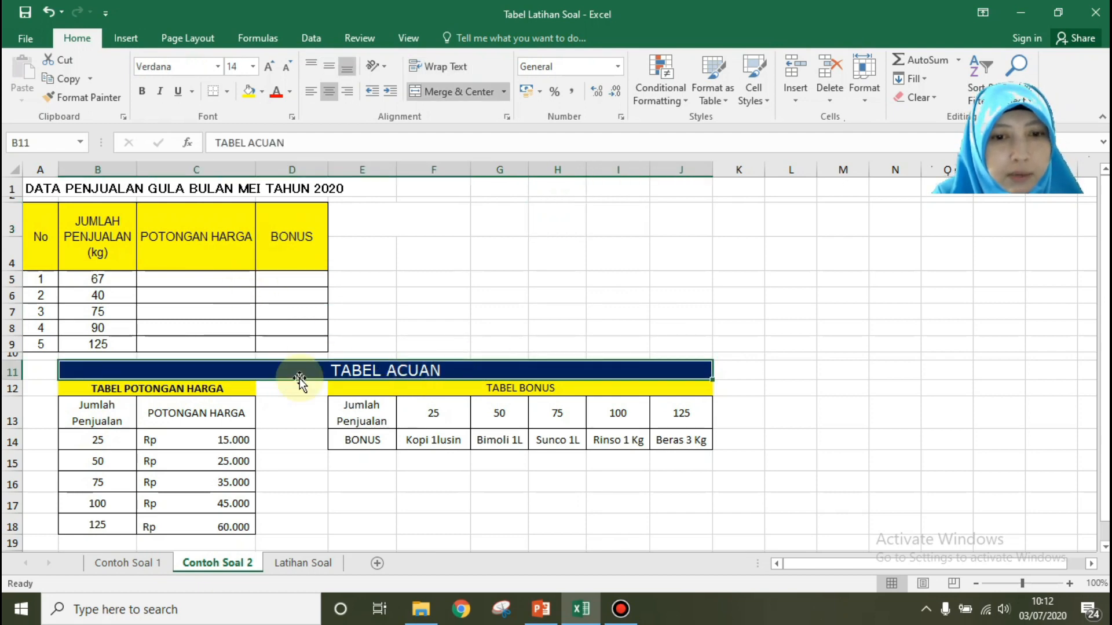
left_click(168, 388)
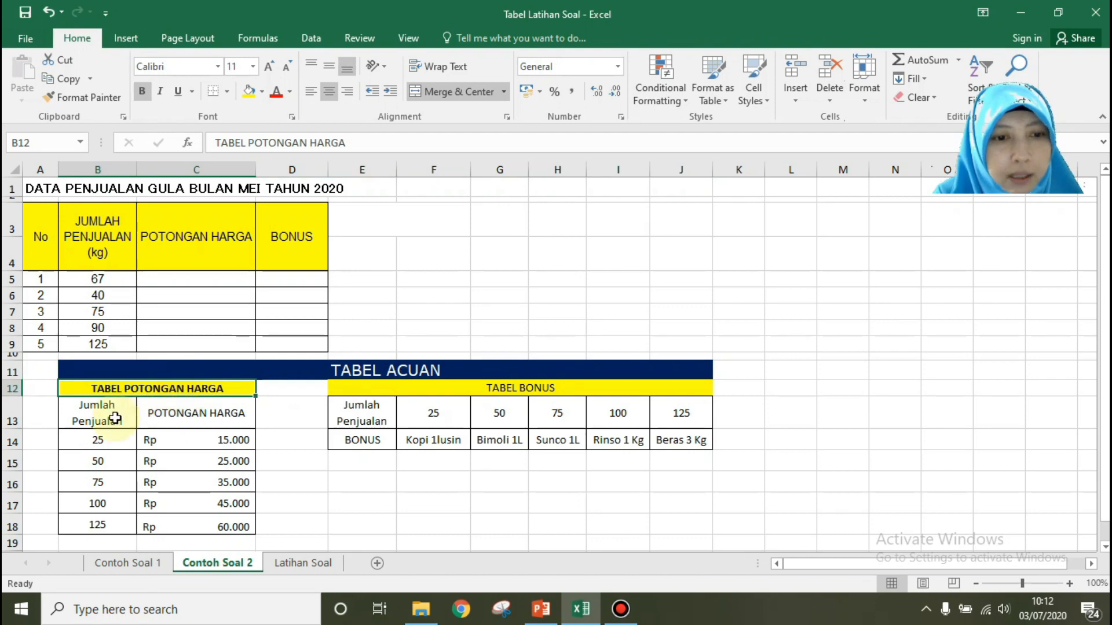
left_click_drag(116, 418, 110, 525)
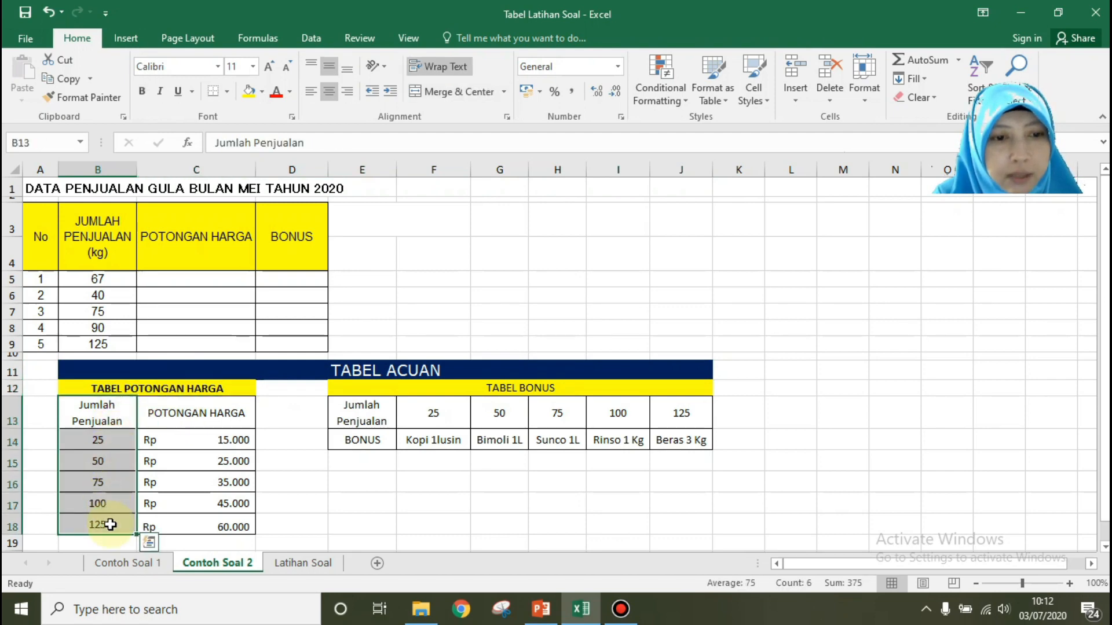
left_click_drag(108, 258, 102, 344)
left_click_drag(372, 412, 687, 418)
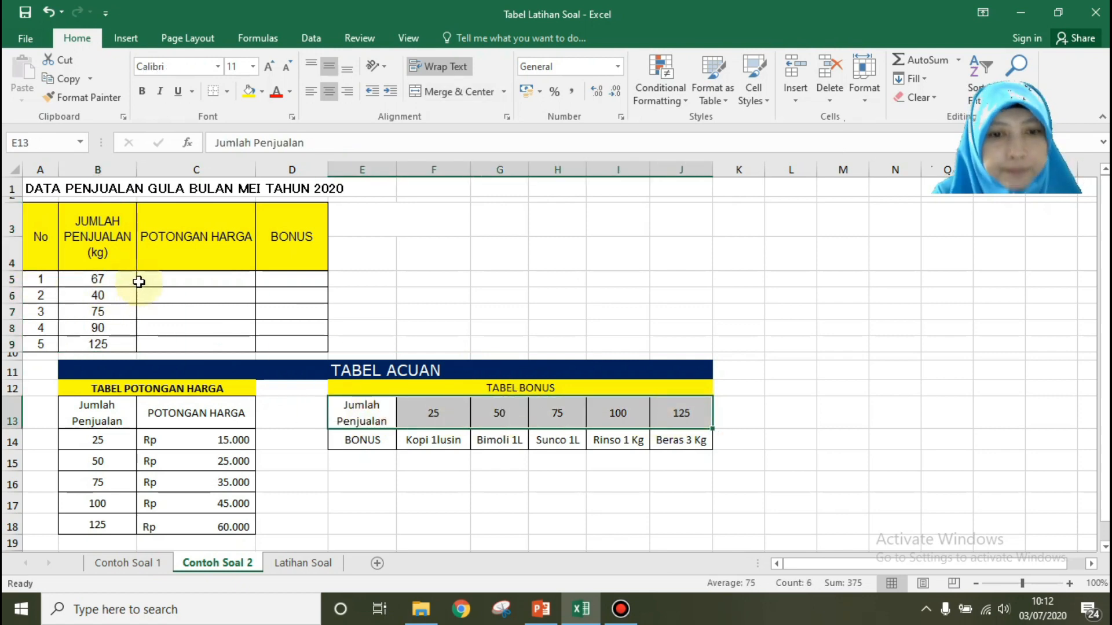
left_click(277, 457)
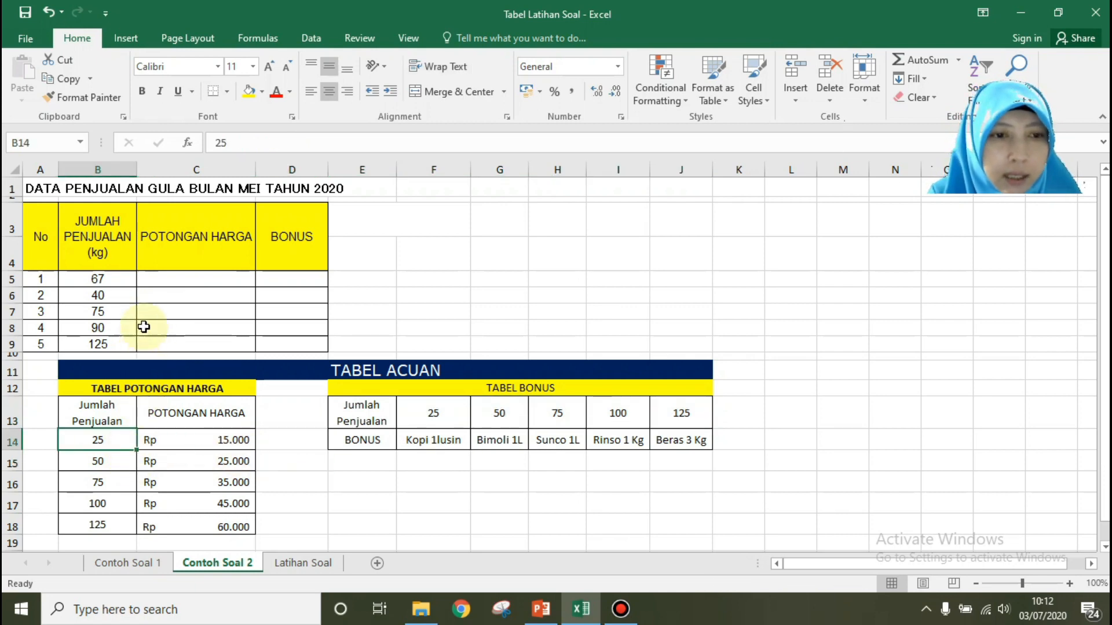
Insert the VLOOKUP function from the Most Recently Used category in Potongan Harga cell C5 and open its arguments
left_click(184, 280)
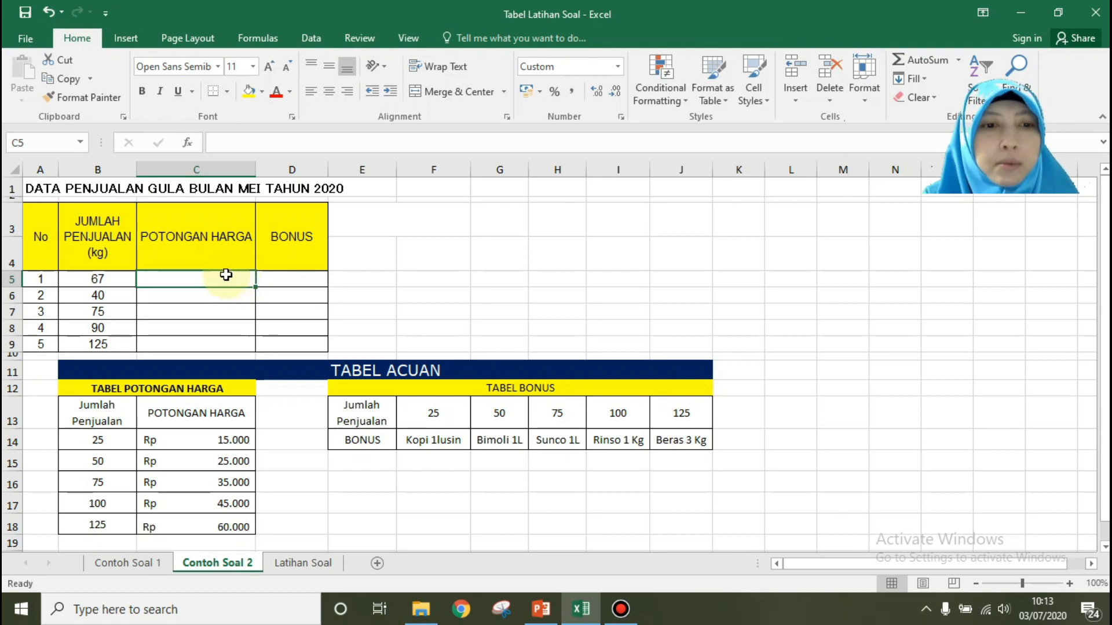
left_click(257, 38)
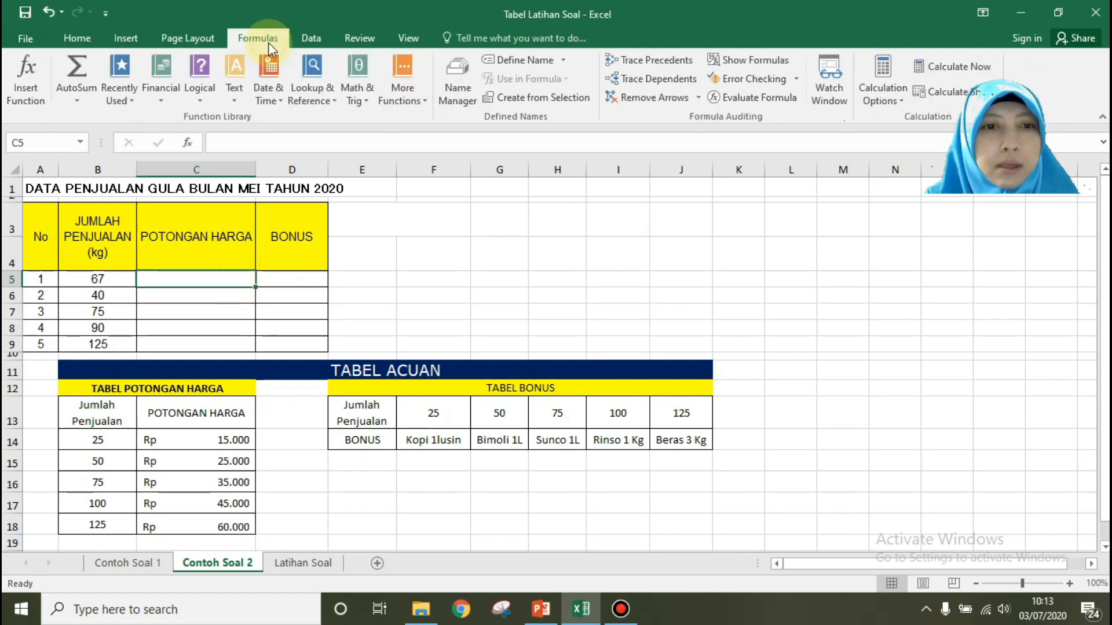
left_click(26, 71)
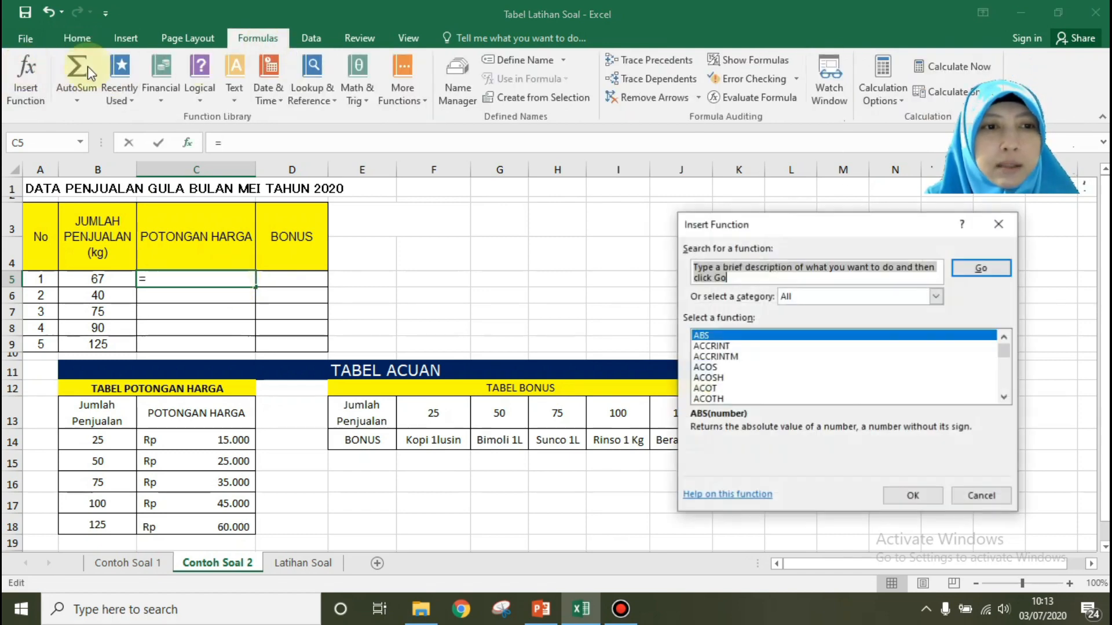
left_click(938, 298)
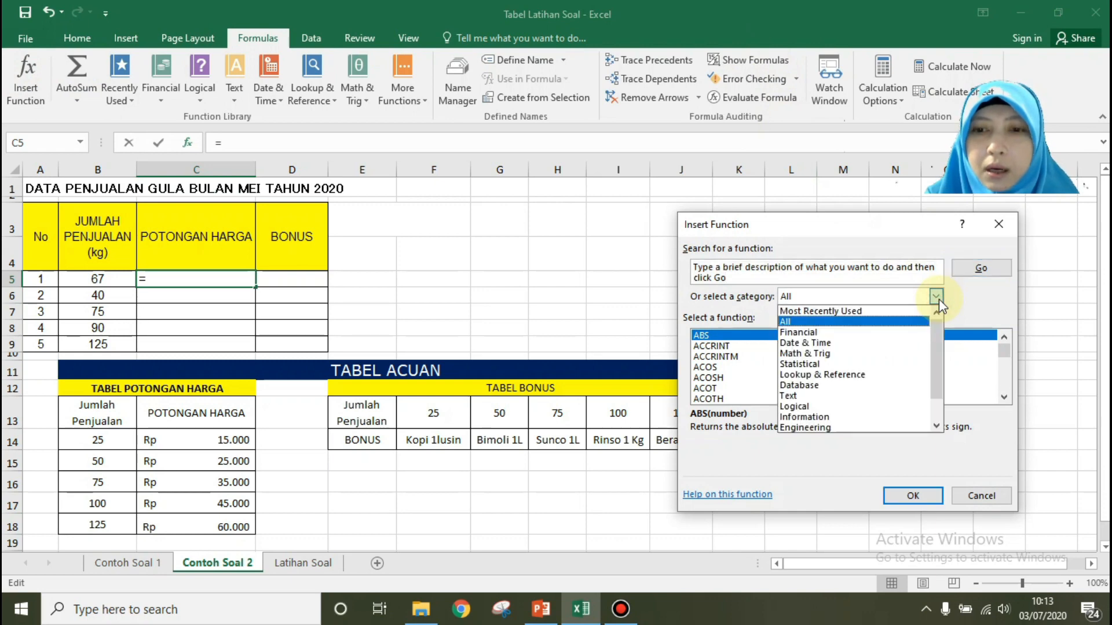
left_click(798, 311)
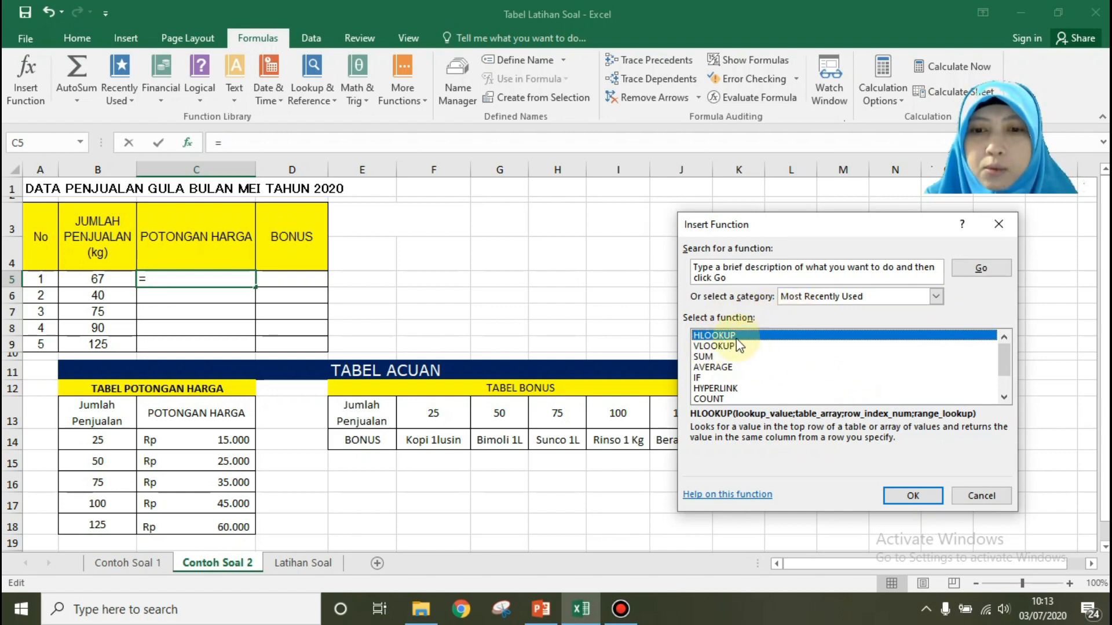
left_click_drag(768, 231, 504, 199)
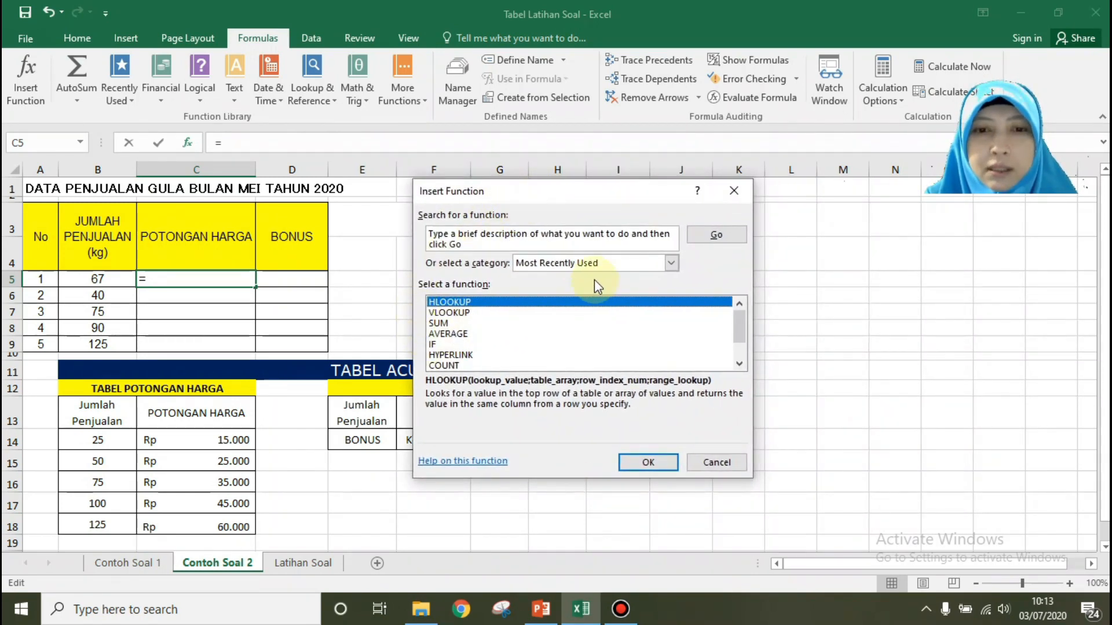
left_click(462, 313)
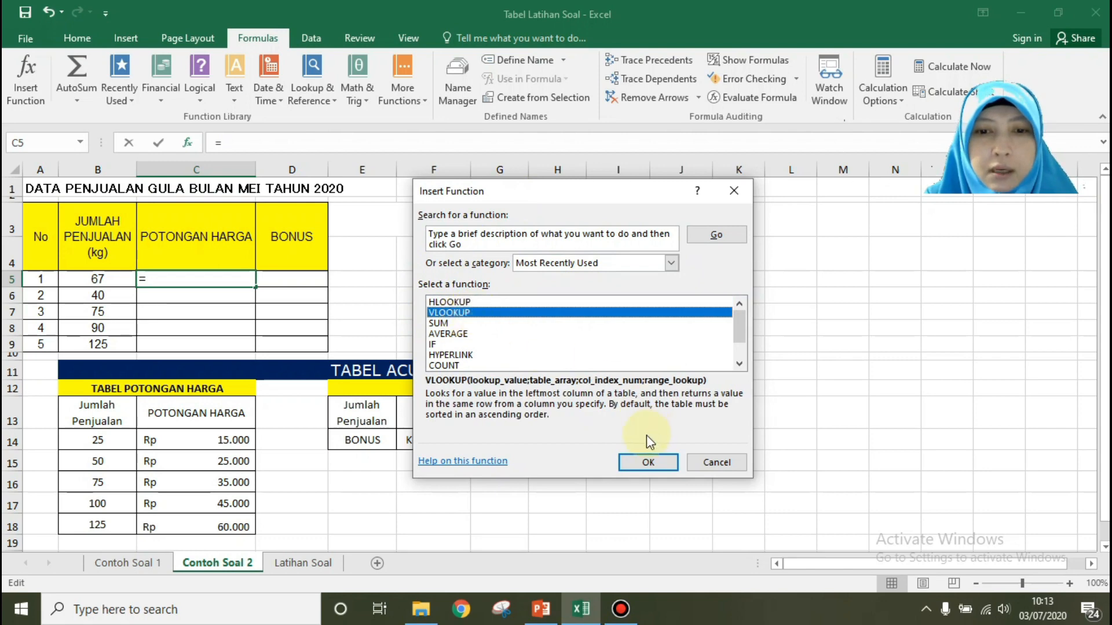
left_click(647, 461)
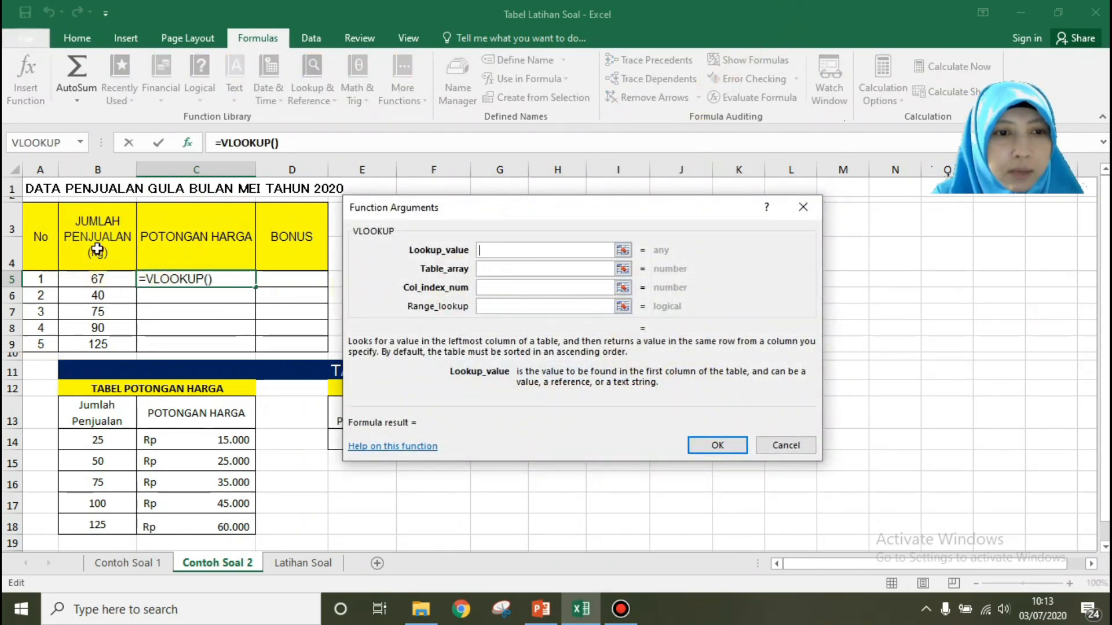
Set the VLOOKUP lookup value to B5 and the table array to the Tabel Potongan Harga range B13:C18
left_click(96, 278)
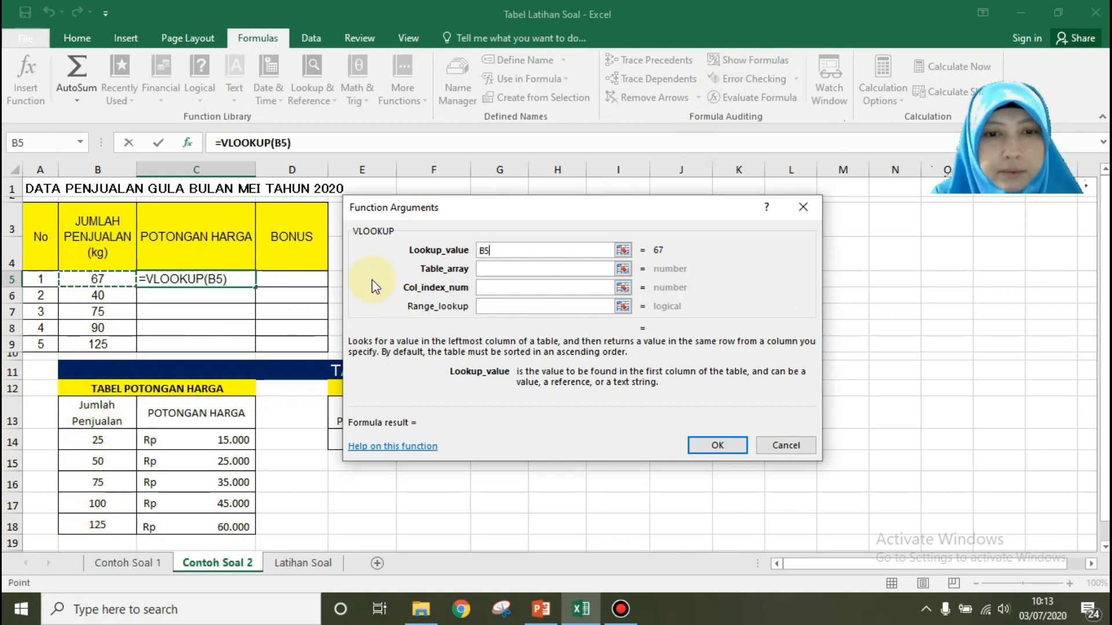
left_click(506, 269)
left_click_drag(93, 426, 223, 527)
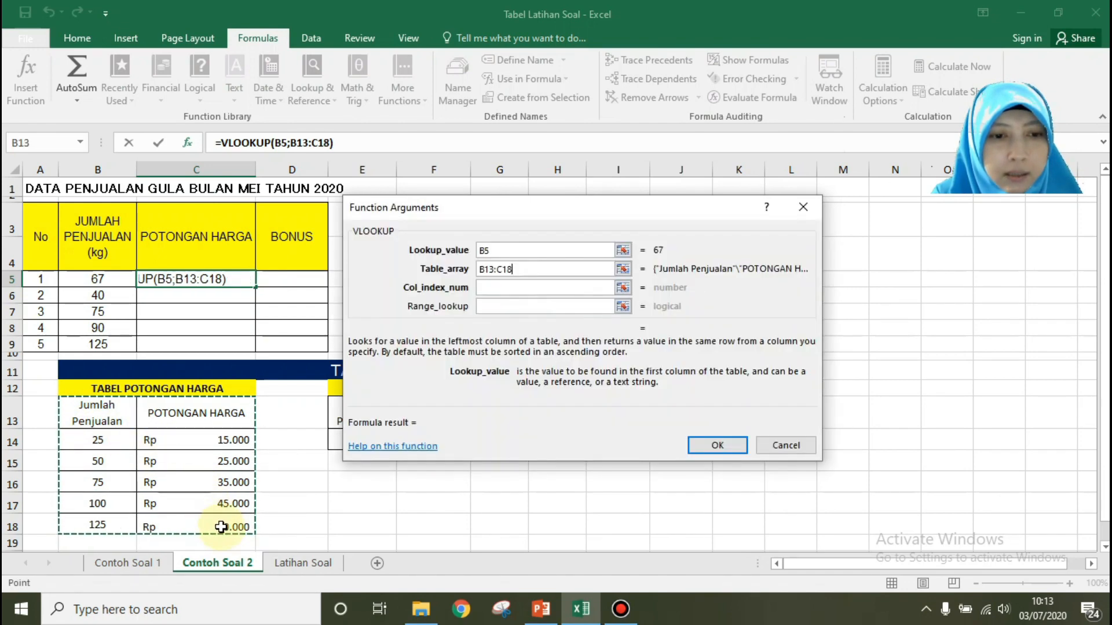
Set the VLOOKUP column index to 2 and the range lookup to FALSE, and confirm the formula in C5
left_click(520, 285)
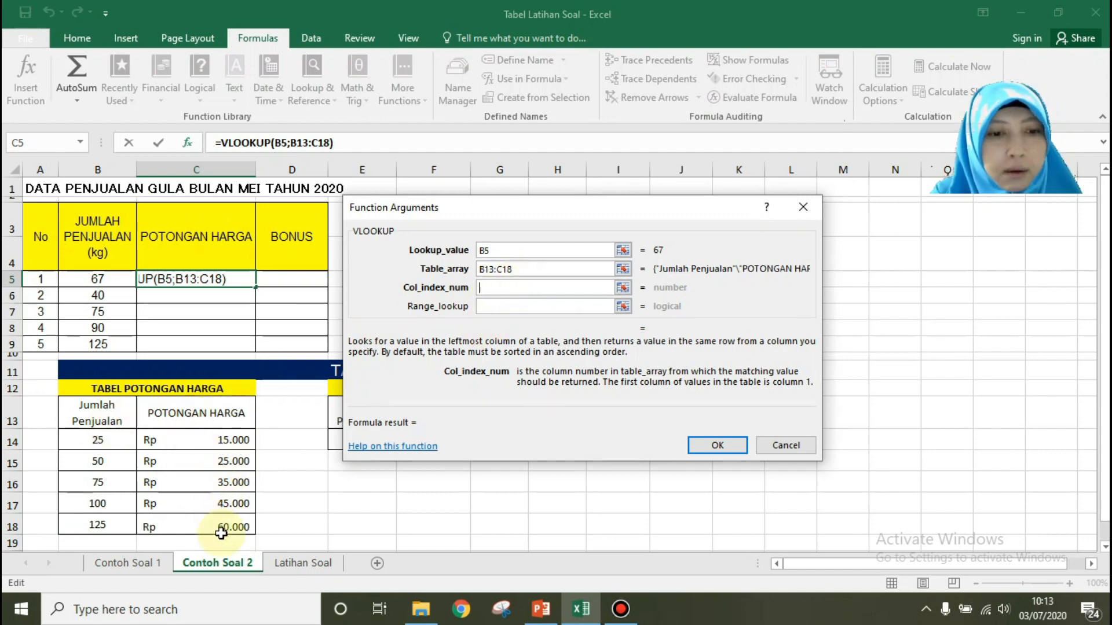
type("2")
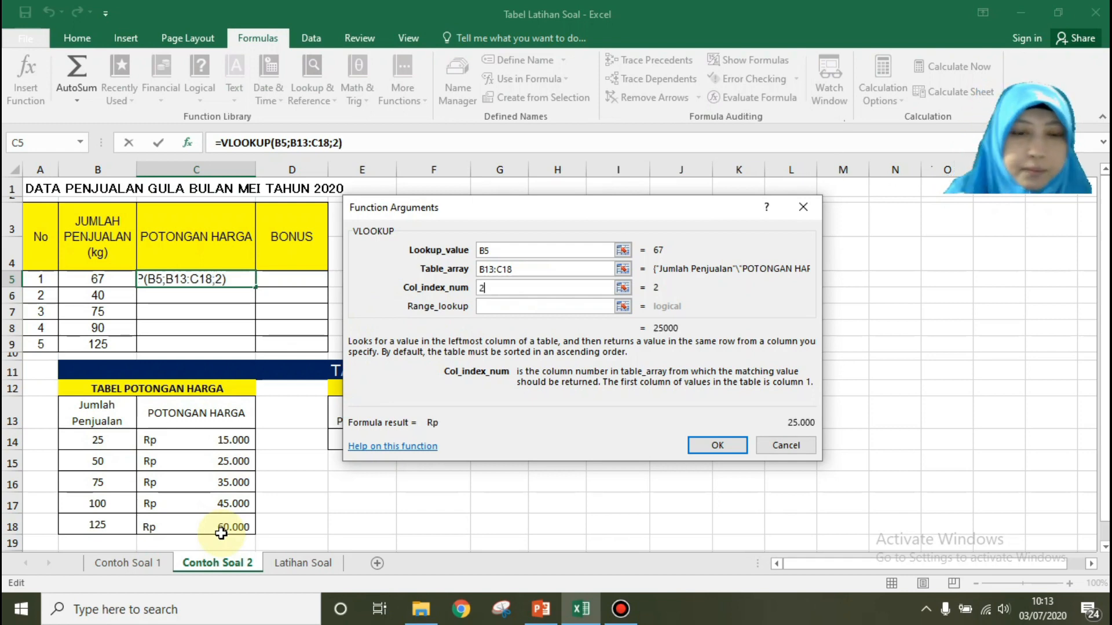
left_click(550, 306)
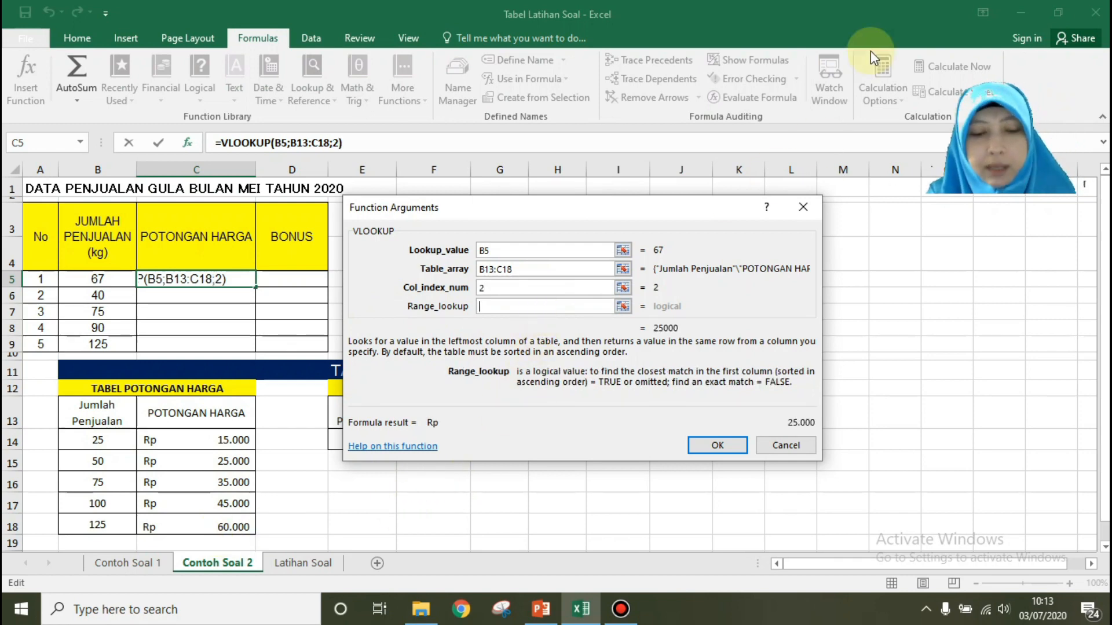
type("FALSE")
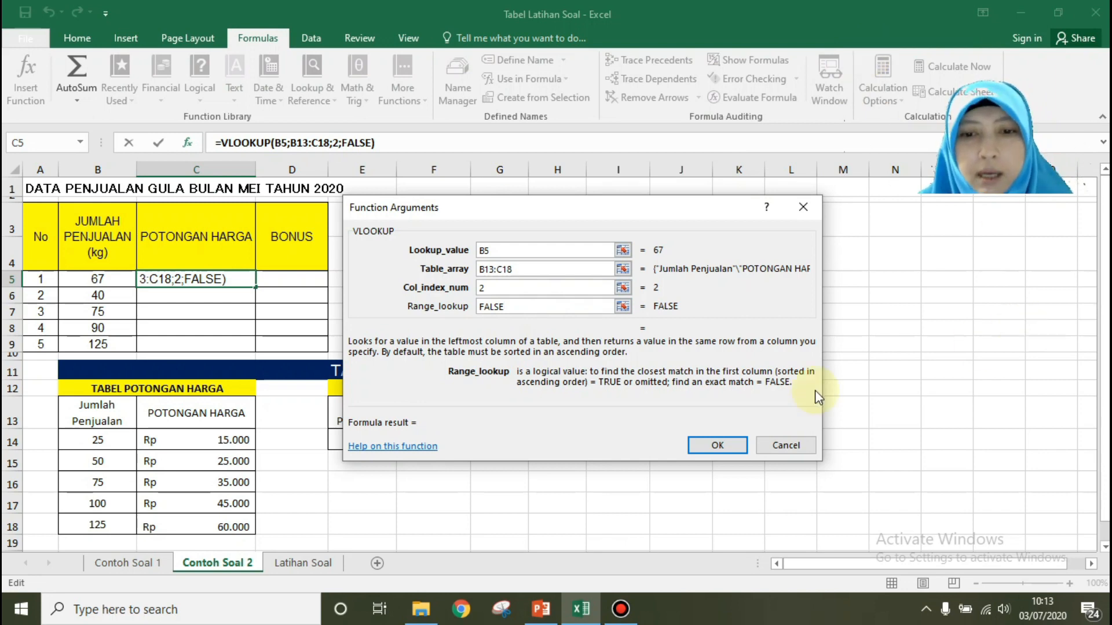
left_click(718, 446)
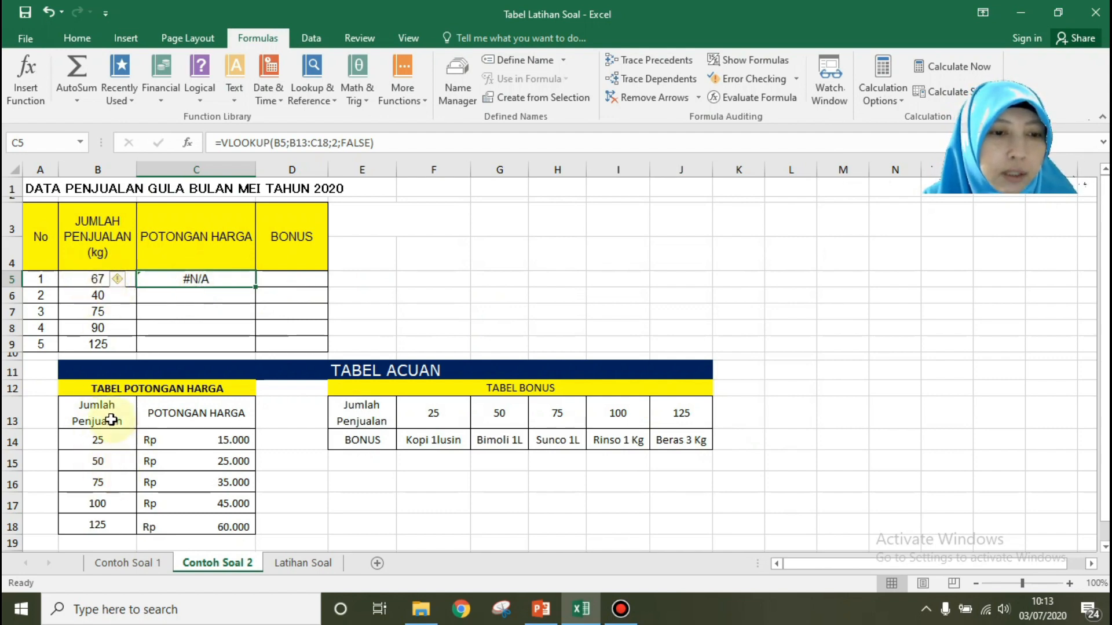
Change the range lookup of the VLOOKUP formula in C5 to TRUE and compare its discount with the Tabel Potongan Harga
left_click_drag(77, 424, 94, 520)
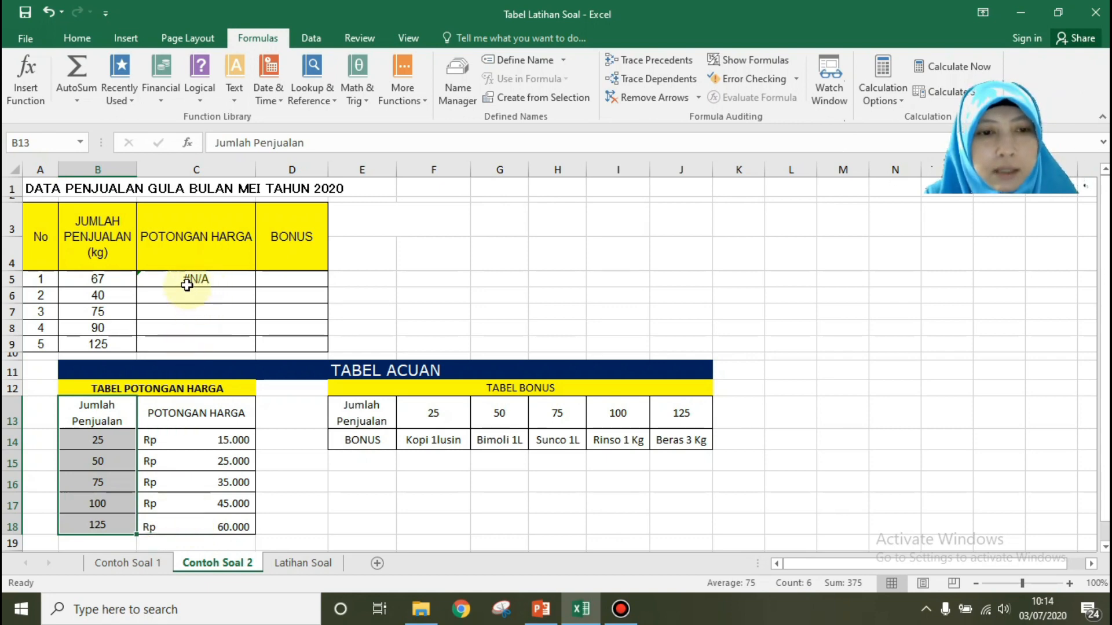
double_click(209, 282)
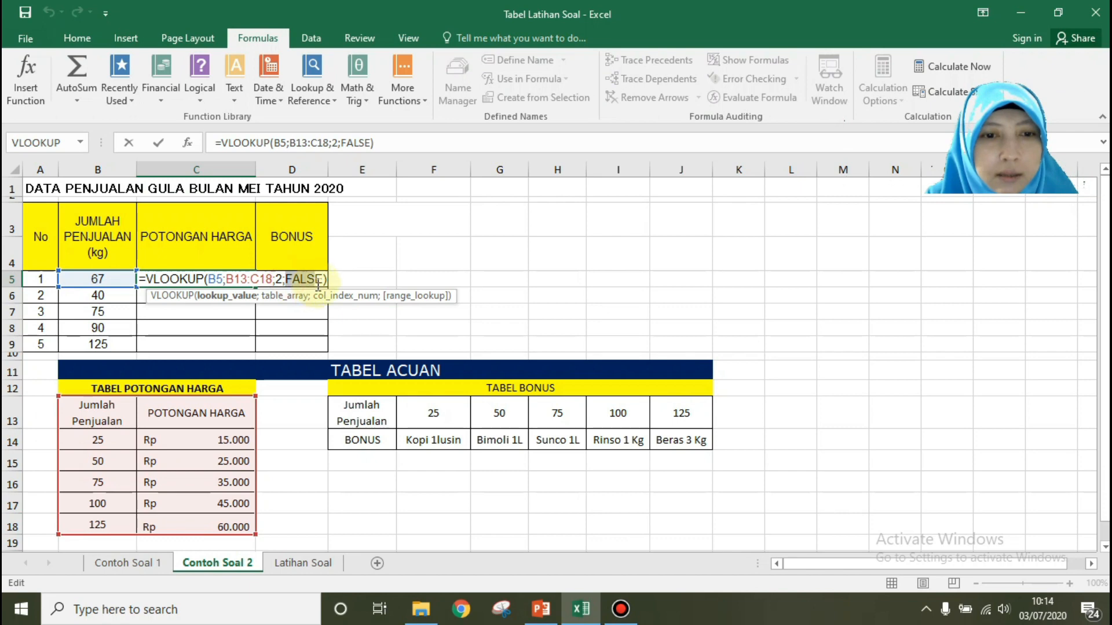
type("T")
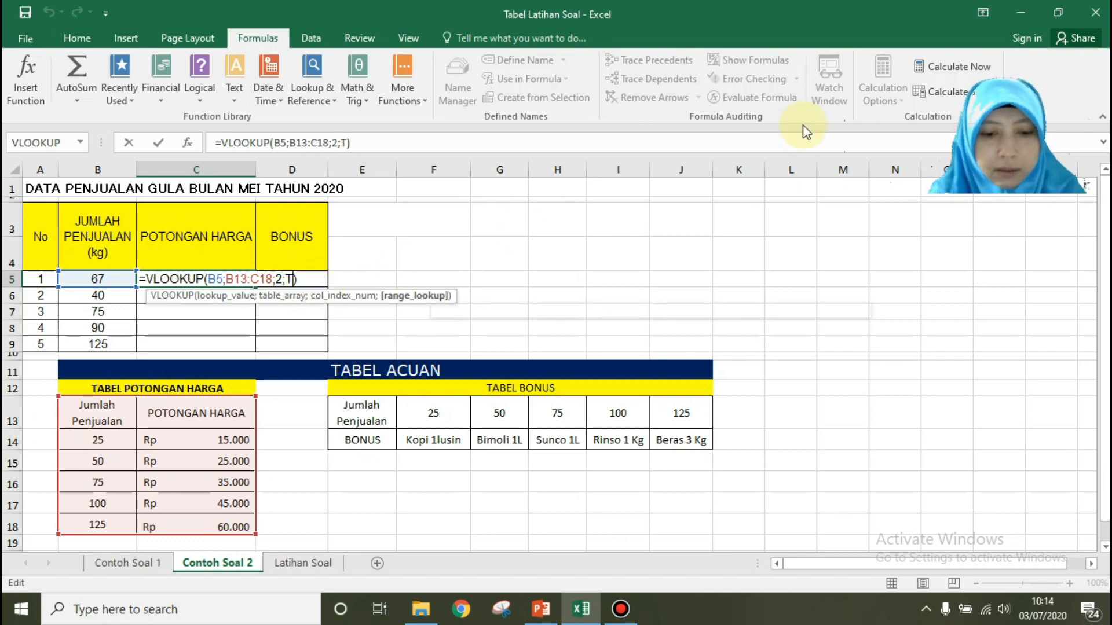
type("RUE")
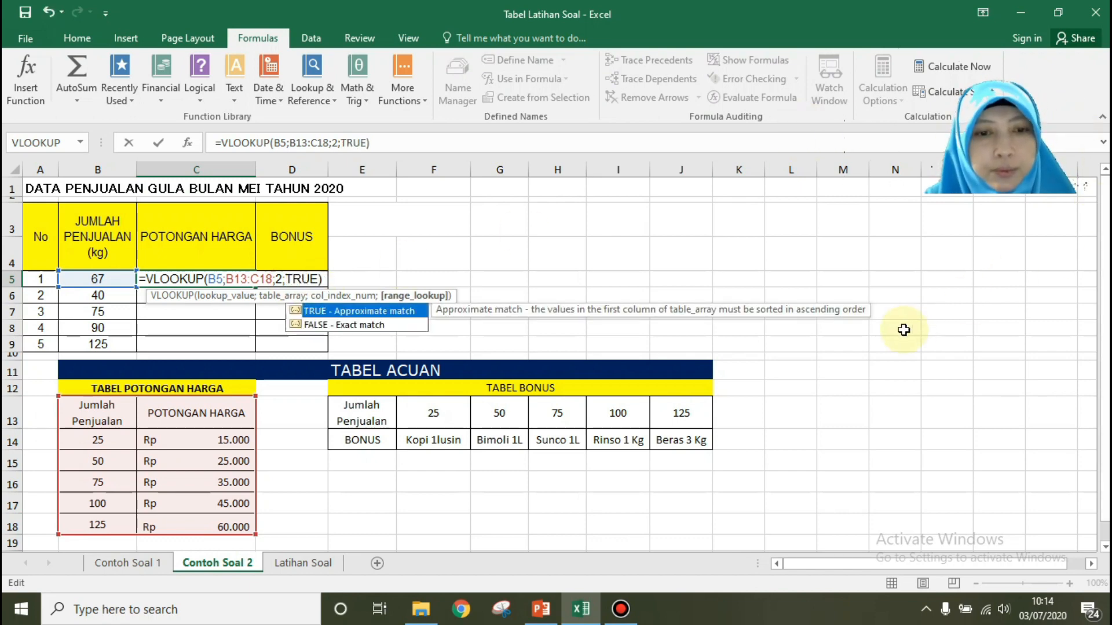
key("Return")
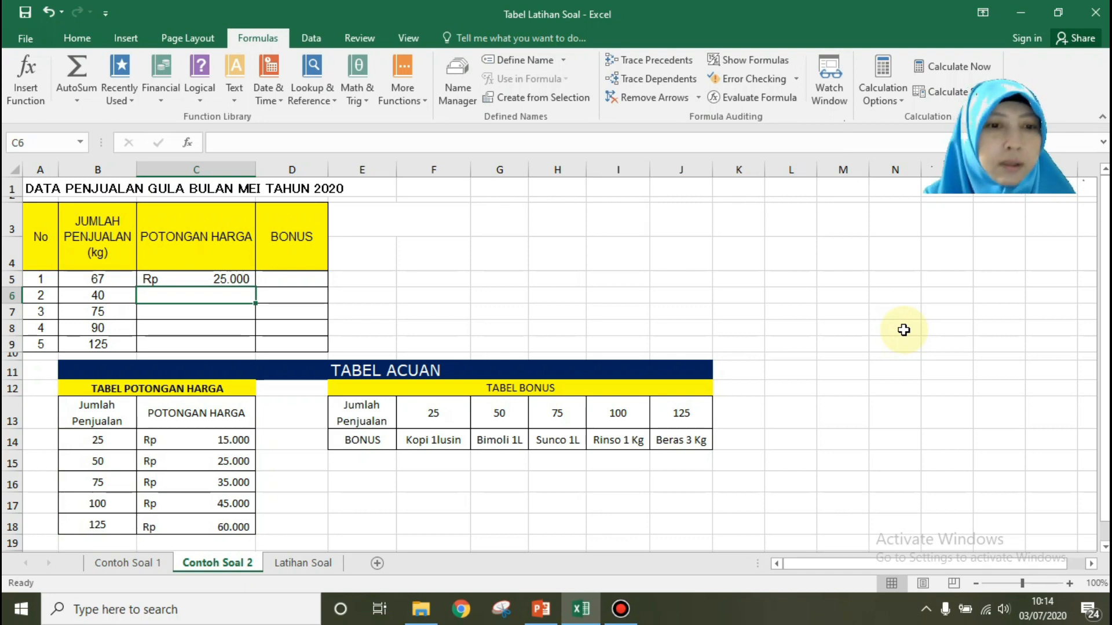
left_click(221, 279)
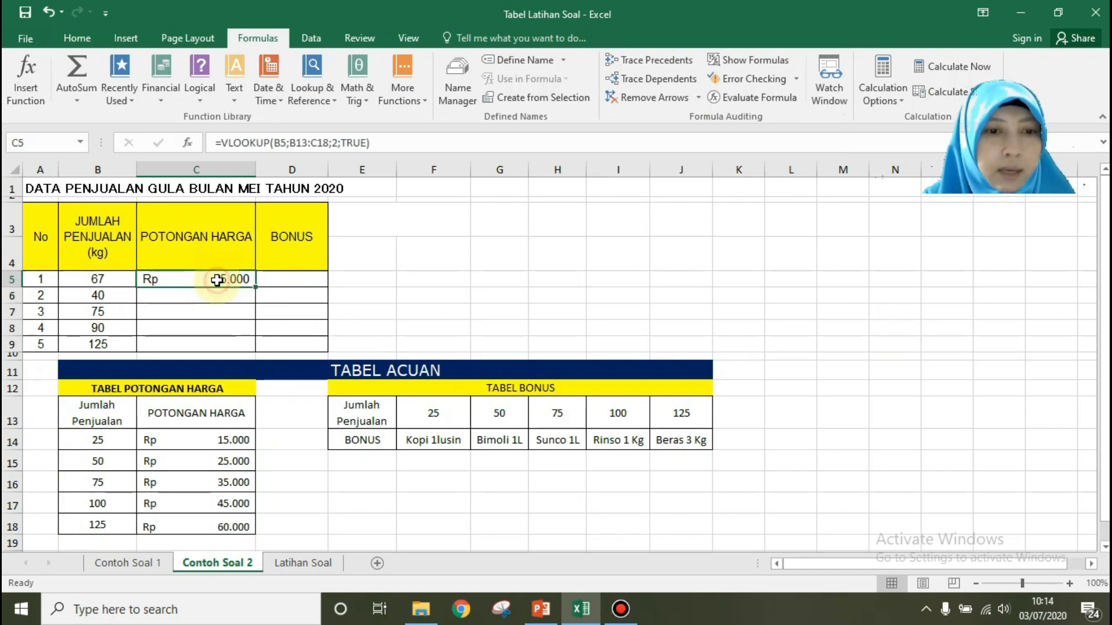
left_click(239, 465)
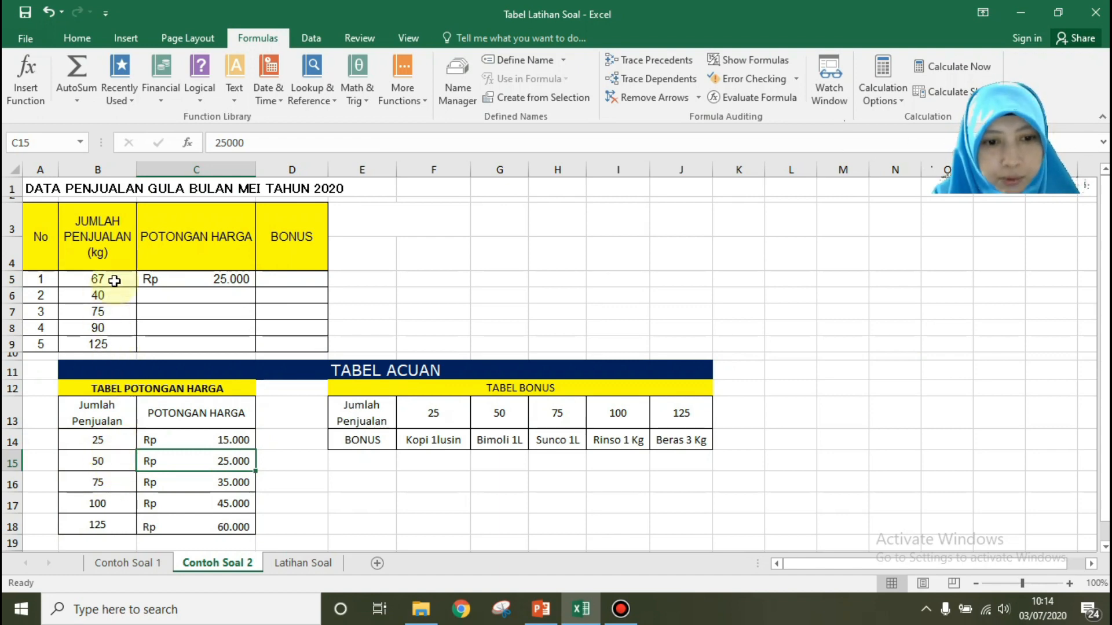
left_click_drag(91, 464, 182, 459)
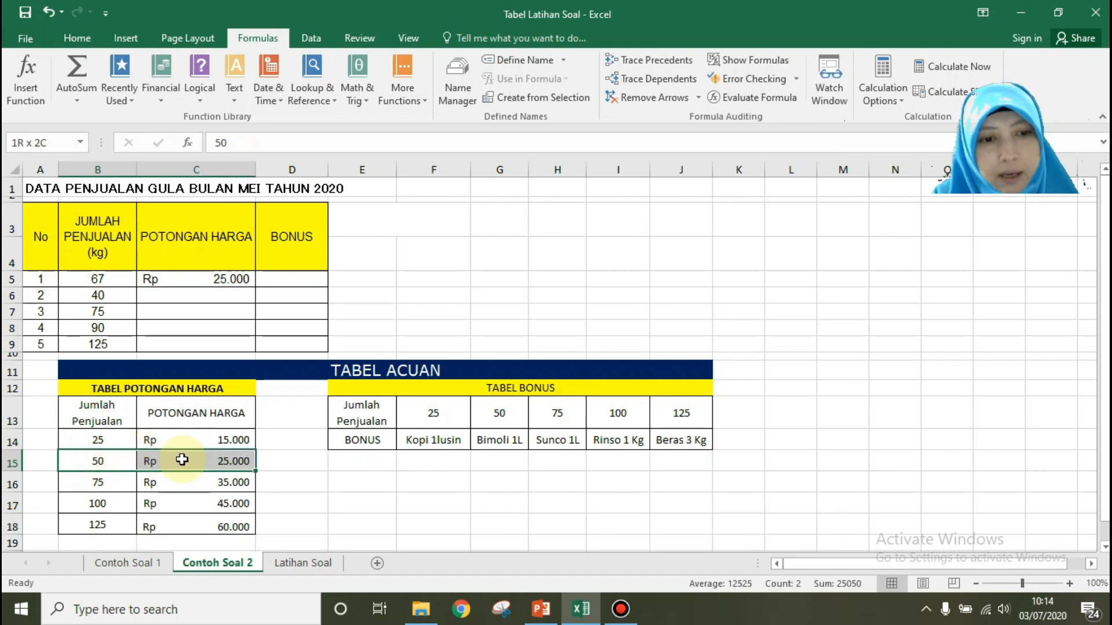
Insert the HLOOKUP function in Bonus cell D5 and open its arguments clear of the Tabel Bonus
left_click(287, 278)
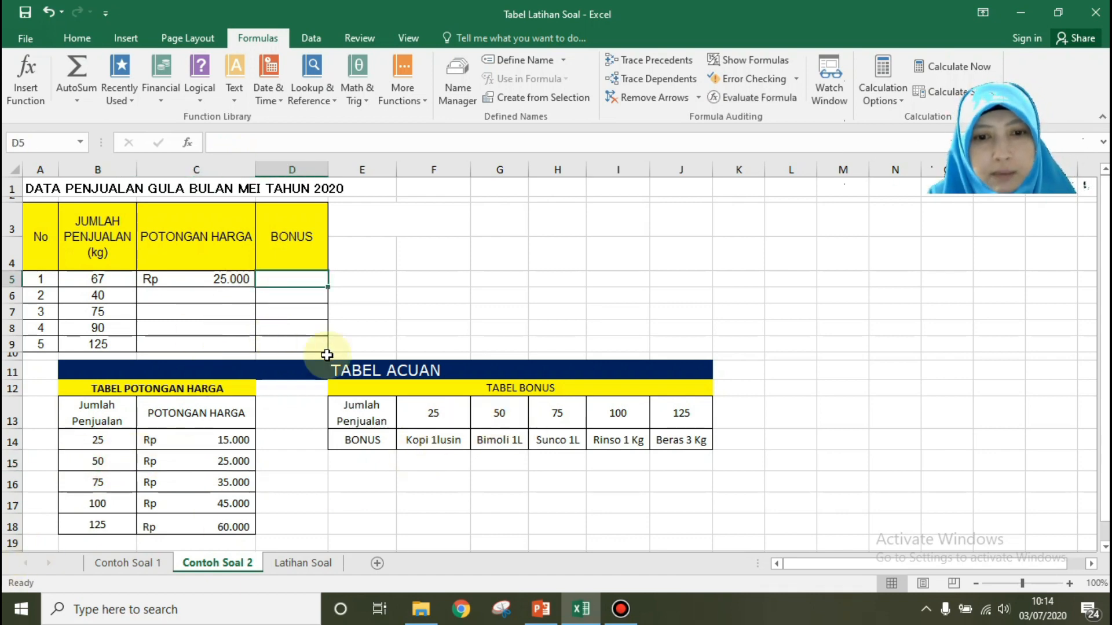
left_click(29, 81)
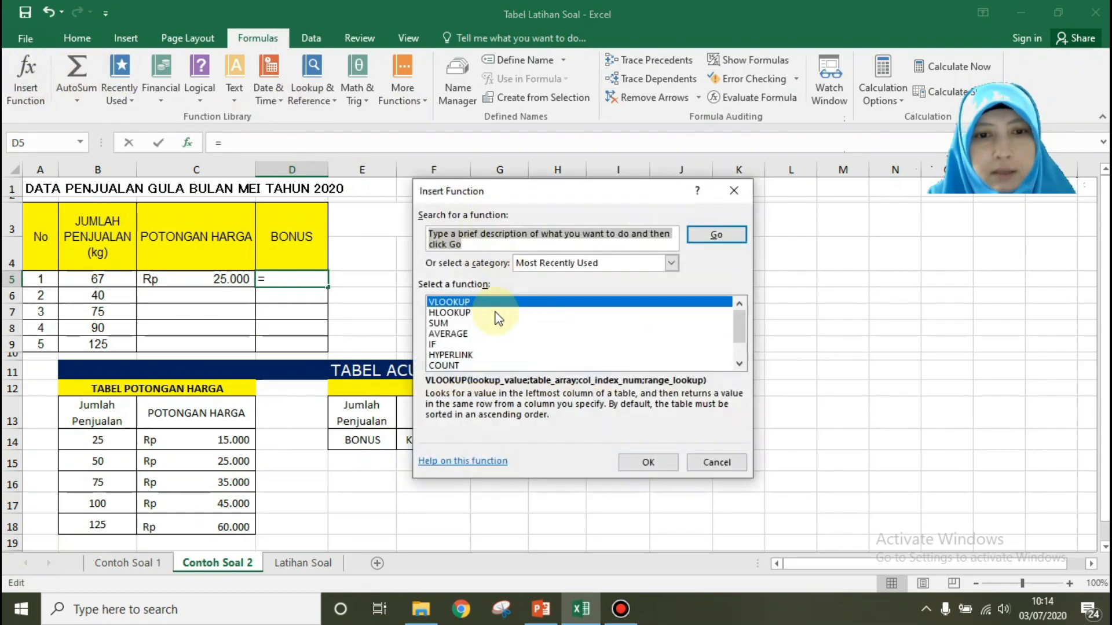
left_click(489, 319)
left_click(639, 462)
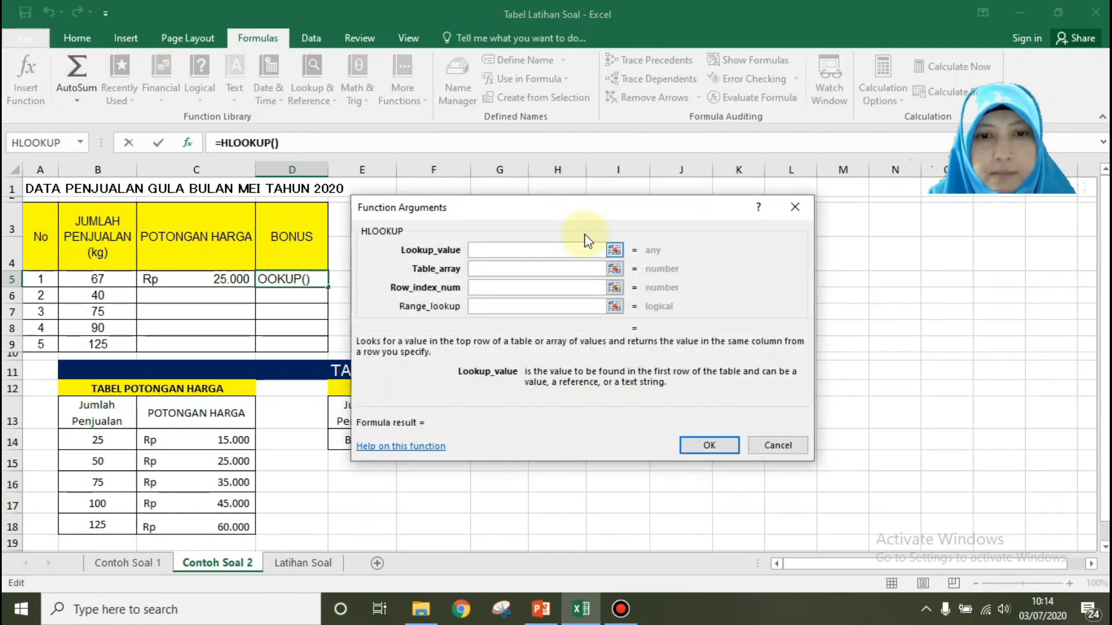
left_click_drag(576, 219, 672, 111)
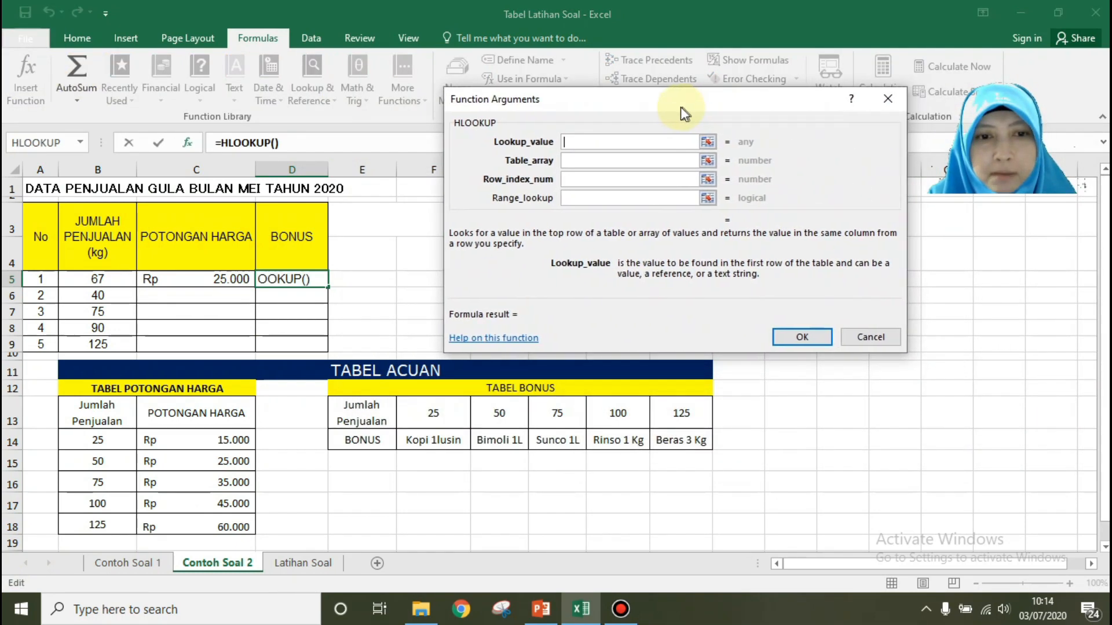
Set the HLOOKUP lookup value to B5 and the table array to the Tabel Bonus range E13:J14
left_click(90, 282)
left_click(578, 164)
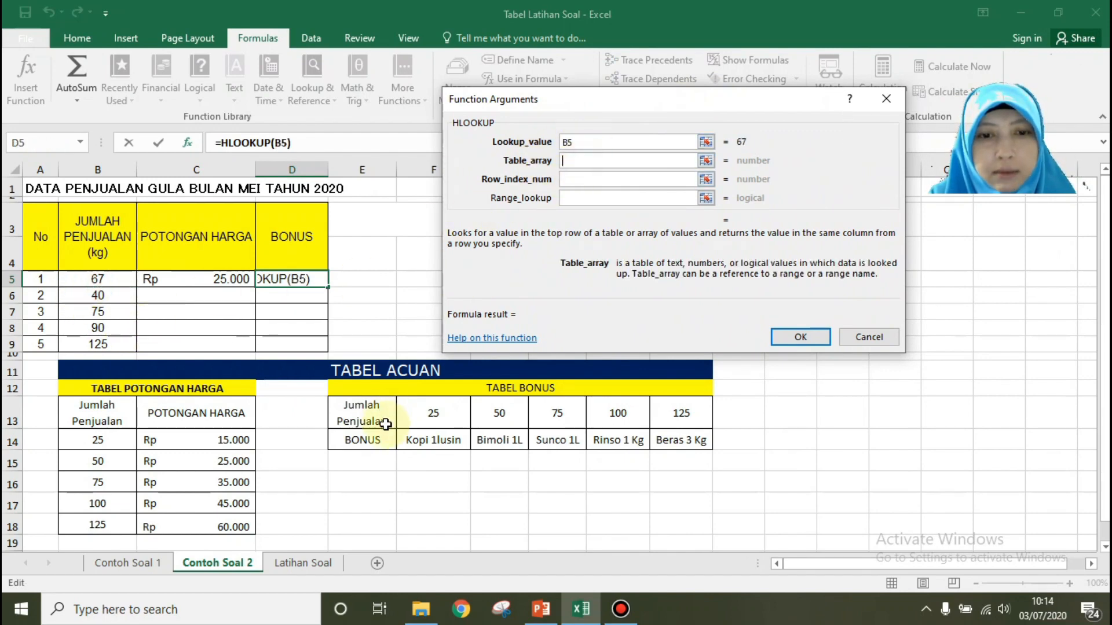
left_click_drag(365, 412, 648, 450)
Set the HLOOKUP row index to 2 and the range lookup to TRUE, and confirm the formula in D5
left_click(582, 179)
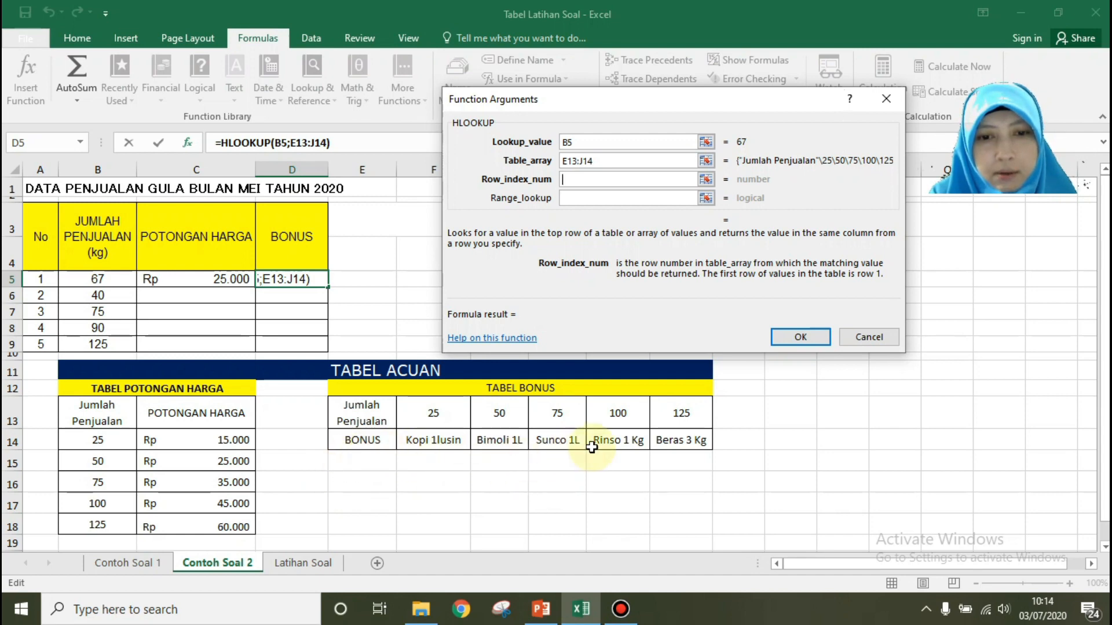
type("2")
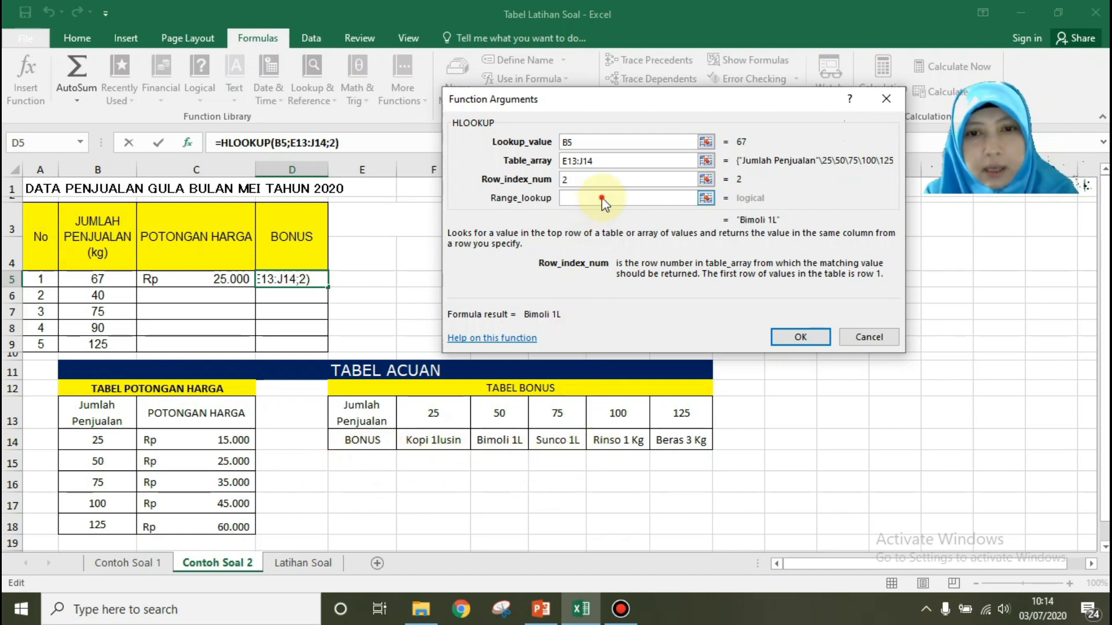
left_click(602, 198)
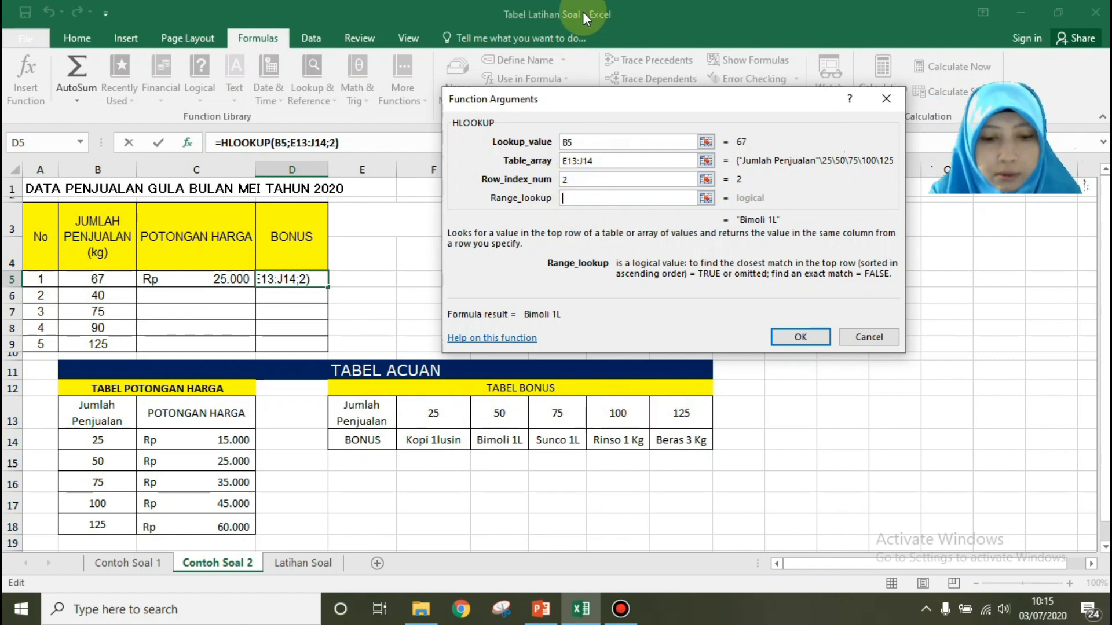
type("TRUE")
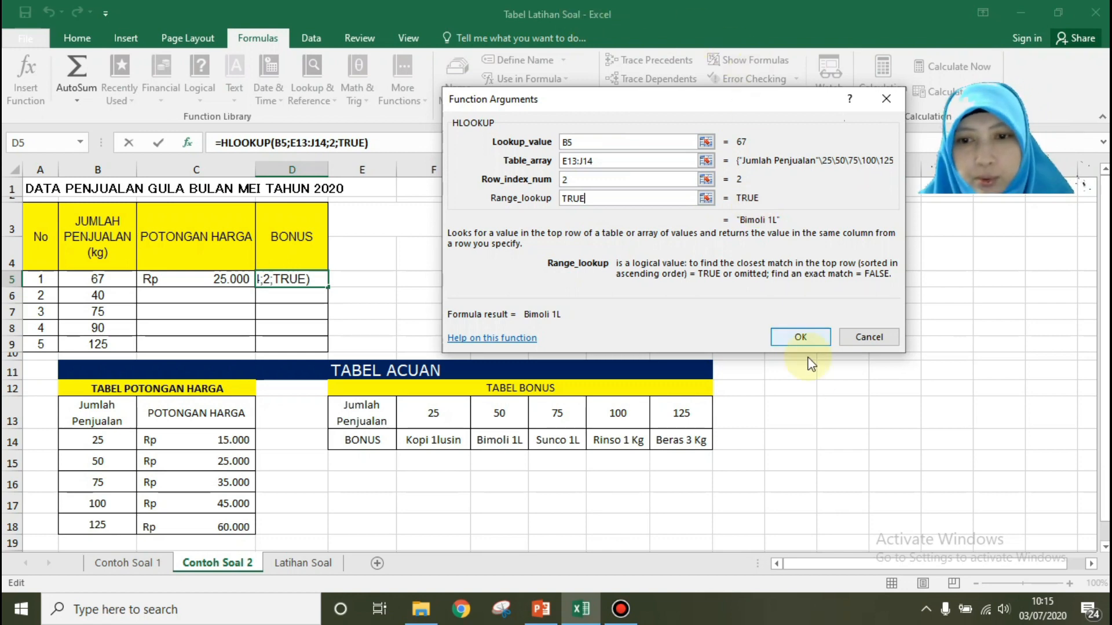
left_click(814, 338)
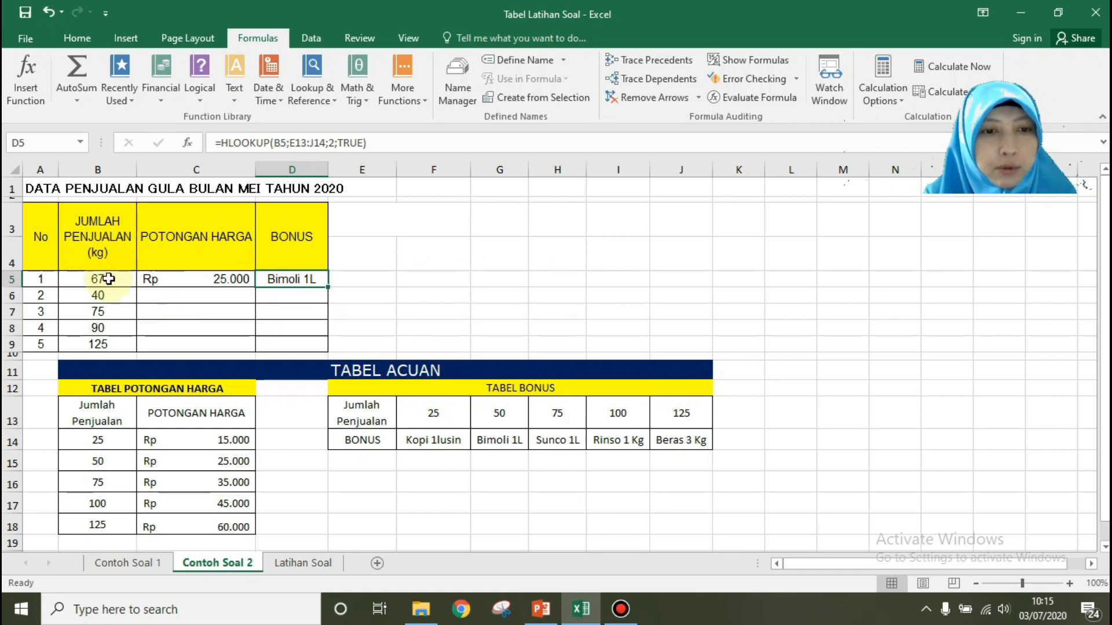
left_click(184, 280)
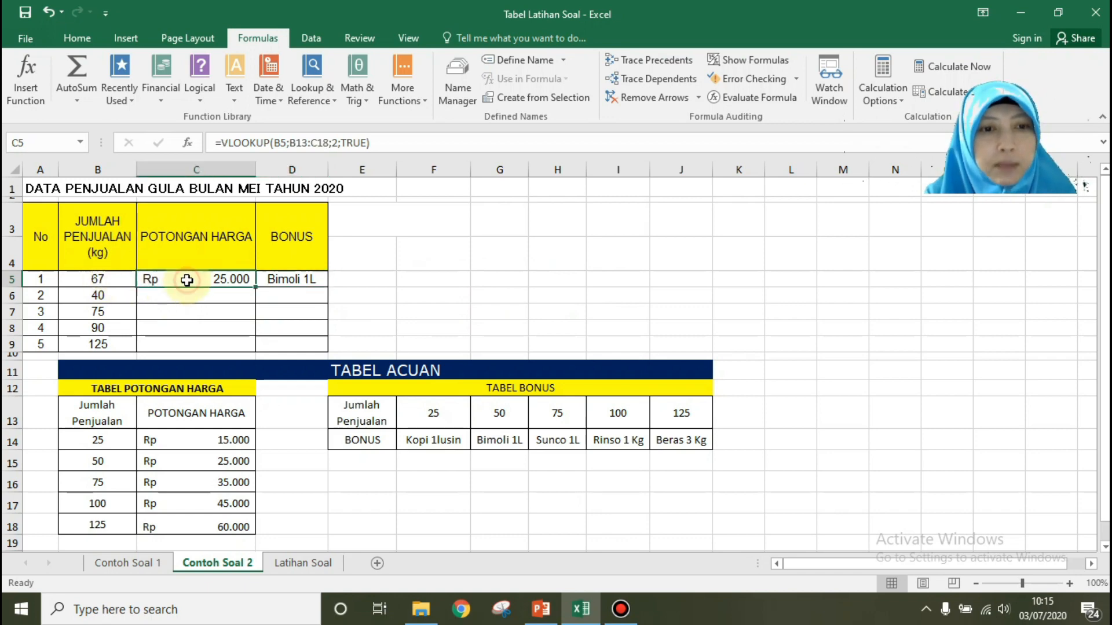
left_click(317, 281)
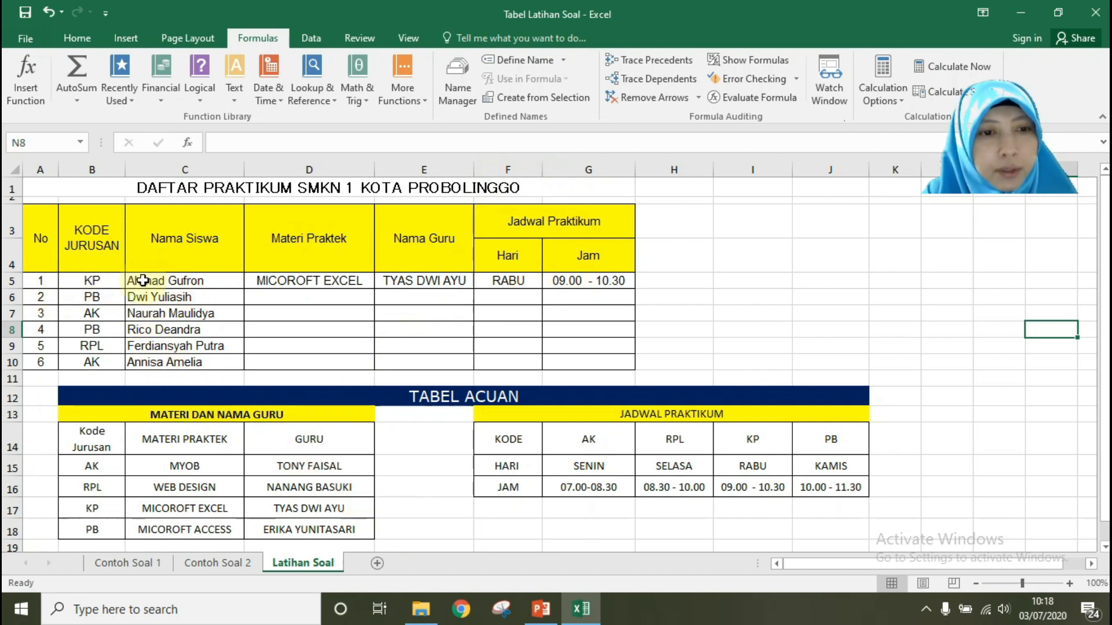
On the Latihan Soal sheet, examine the Kode Jurusan entries, both reference tables and the row 5 lookup formulas for Materi Praktek, Nama Guru and Jadwal Praktikum
left_click_drag(102, 279, 93, 365)
left_click_drag(91, 467, 95, 528)
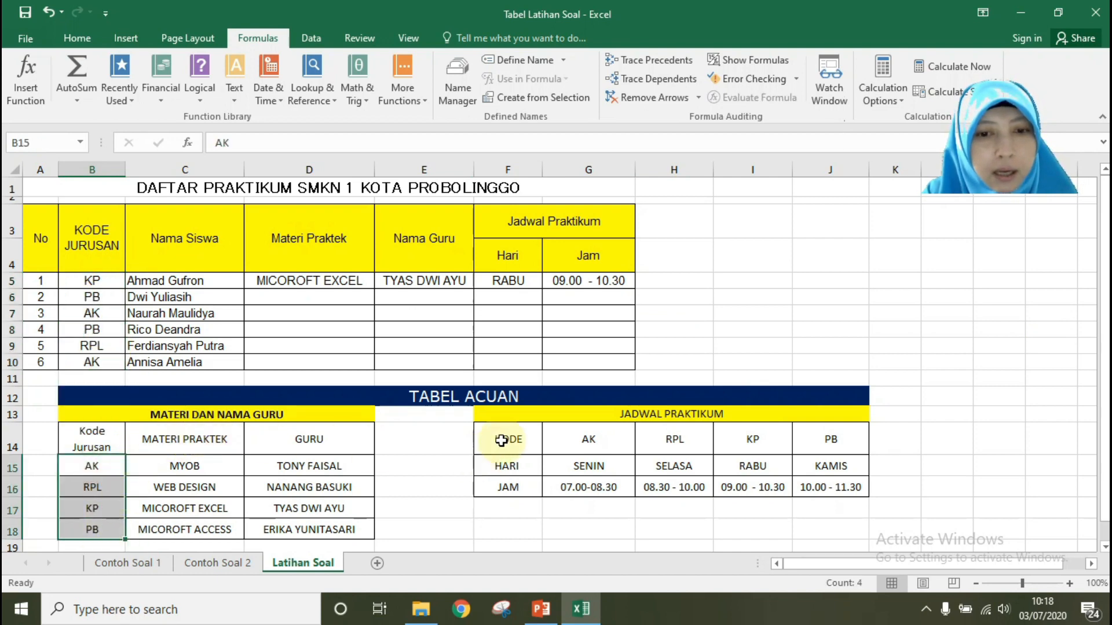
left_click_drag(508, 439, 816, 441)
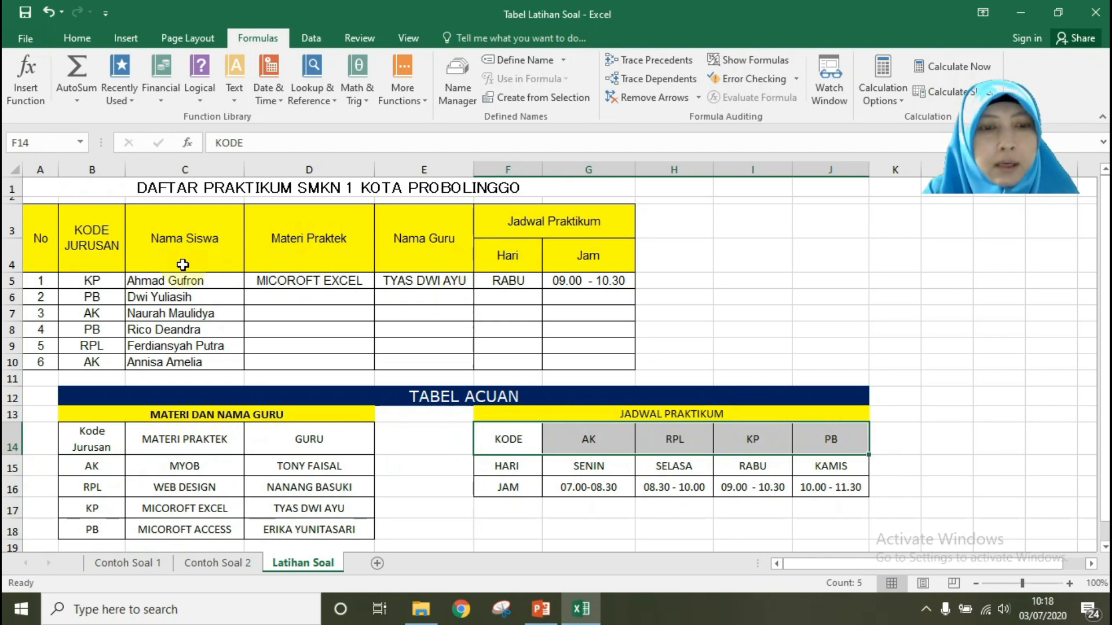
left_click(213, 282)
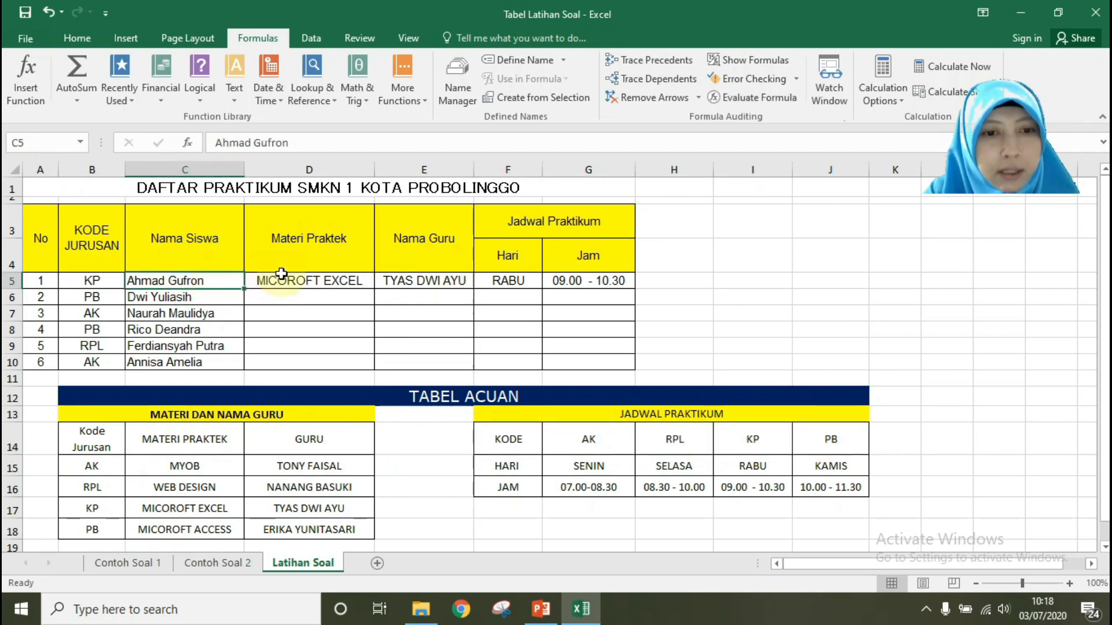
left_click(320, 282)
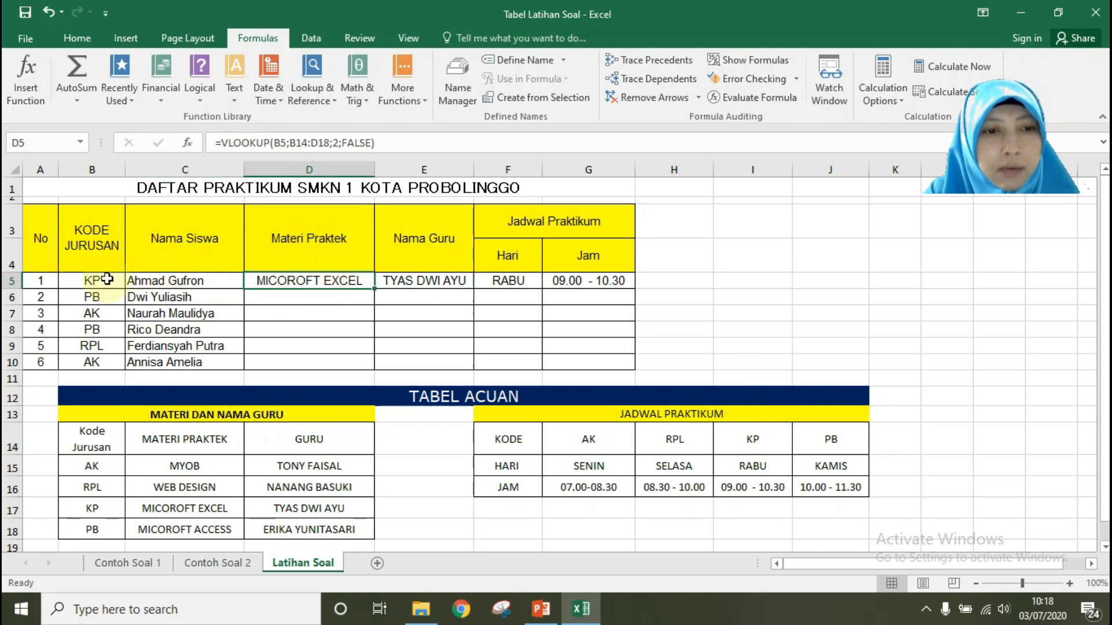
left_click(202, 510)
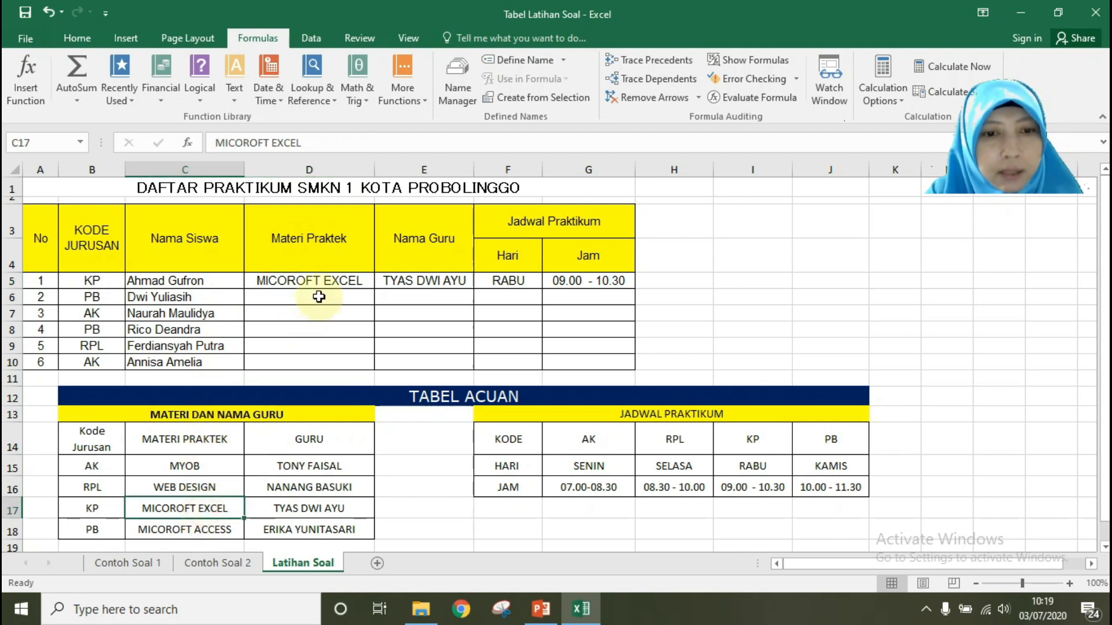
left_click(319, 285)
left_click(337, 510)
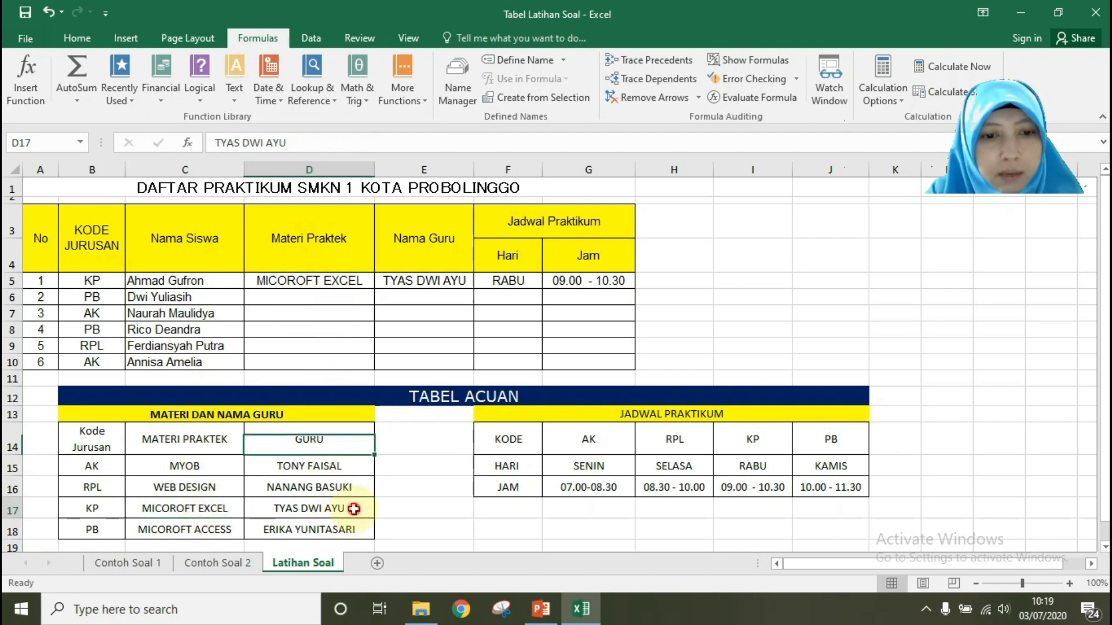
left_click(453, 282)
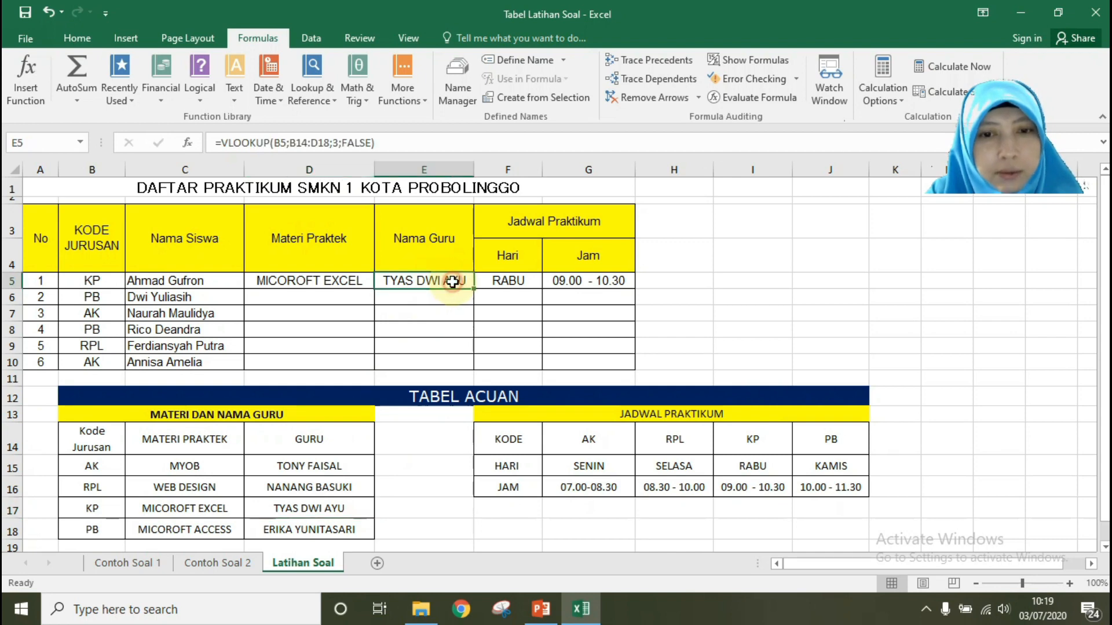
left_click_drag(507, 281, 598, 294)
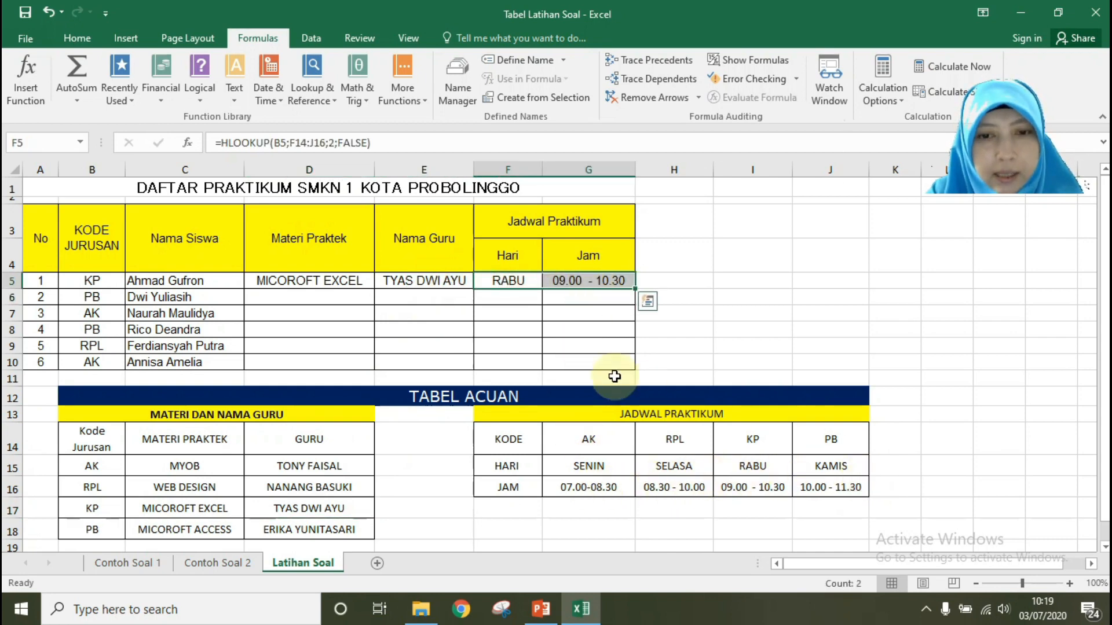
left_click(701, 343)
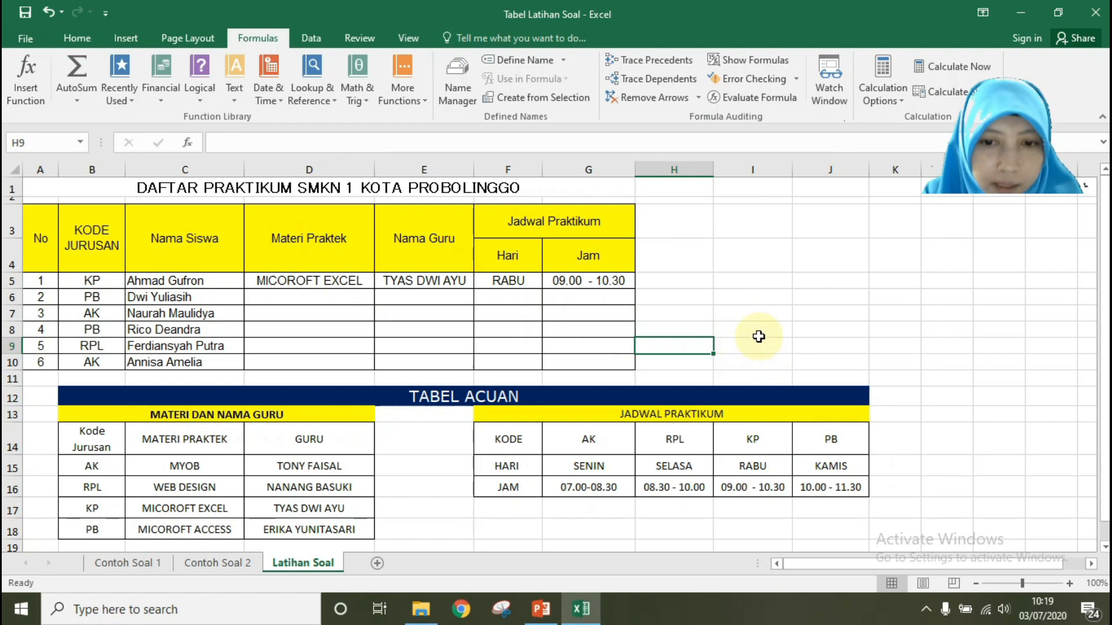
left_click(783, 317)
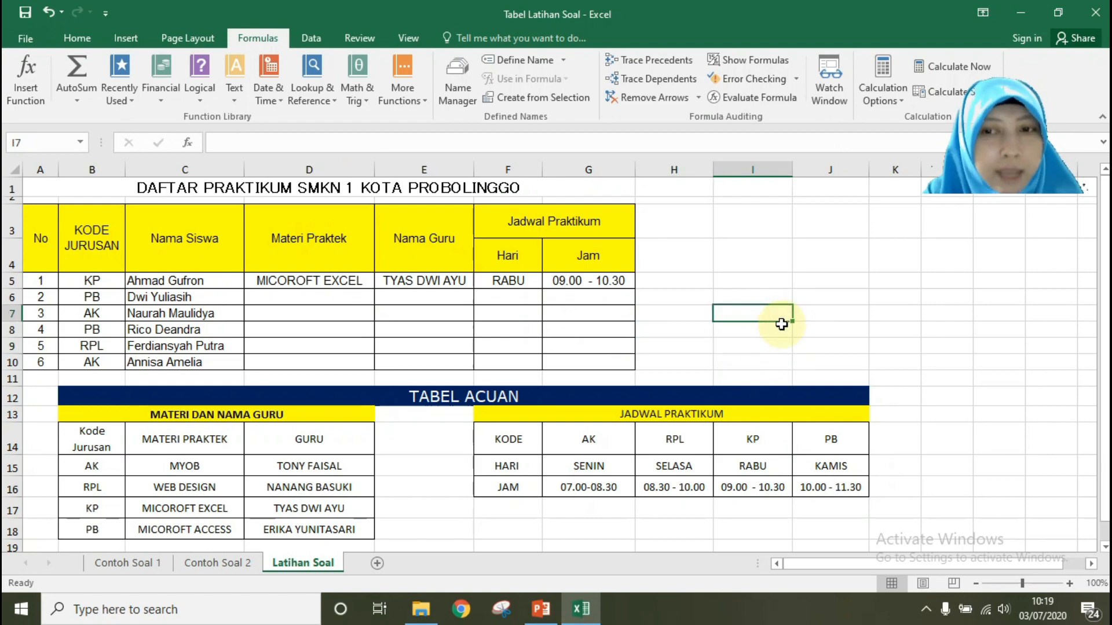